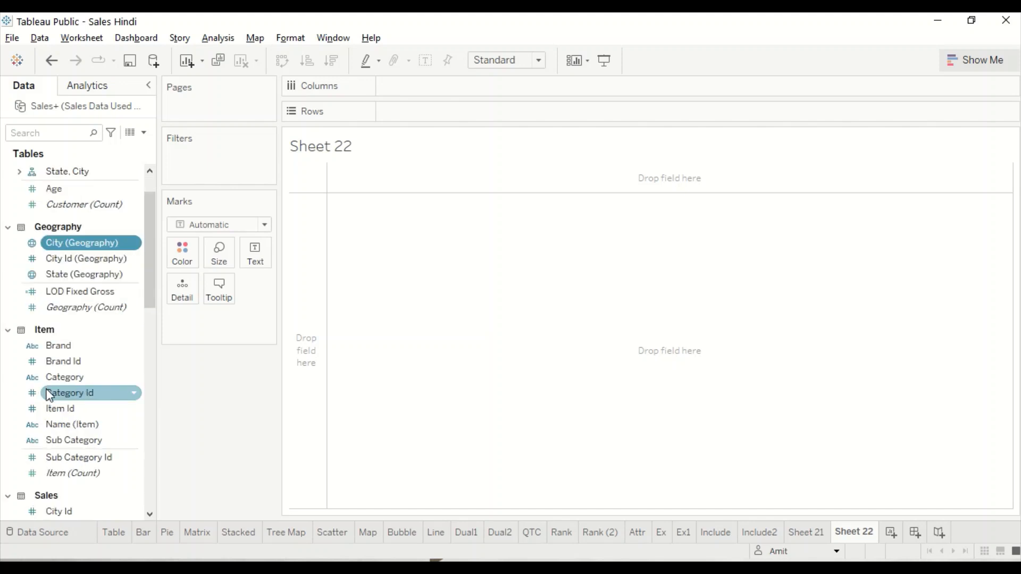
Step: Add Category to the sheet's rows and place State (Geography) ahead of it
left_click_drag(54, 377, 335, 244)
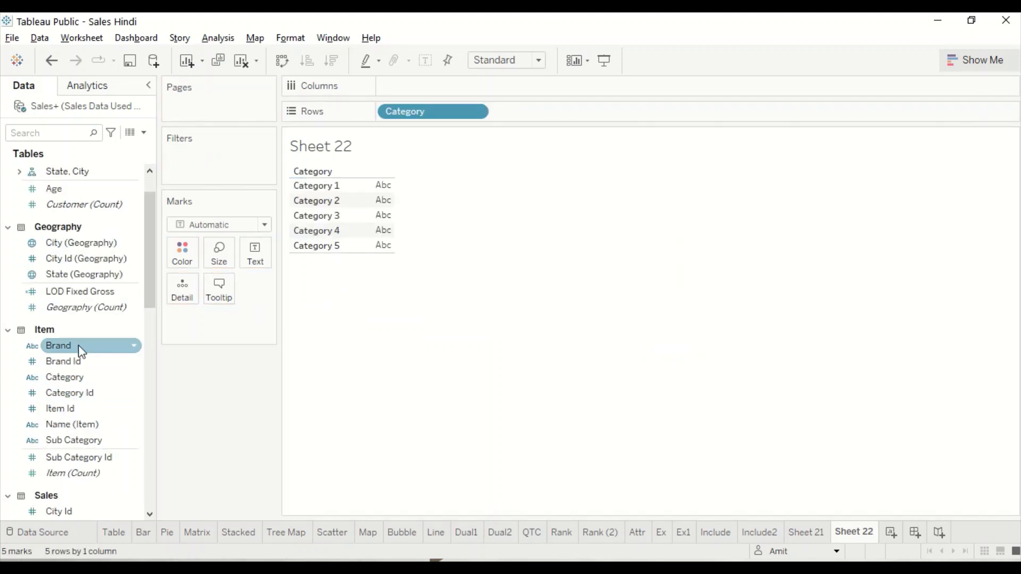
scroll(72, 335, "up", 1)
left_click_drag(58, 330, 379, 110)
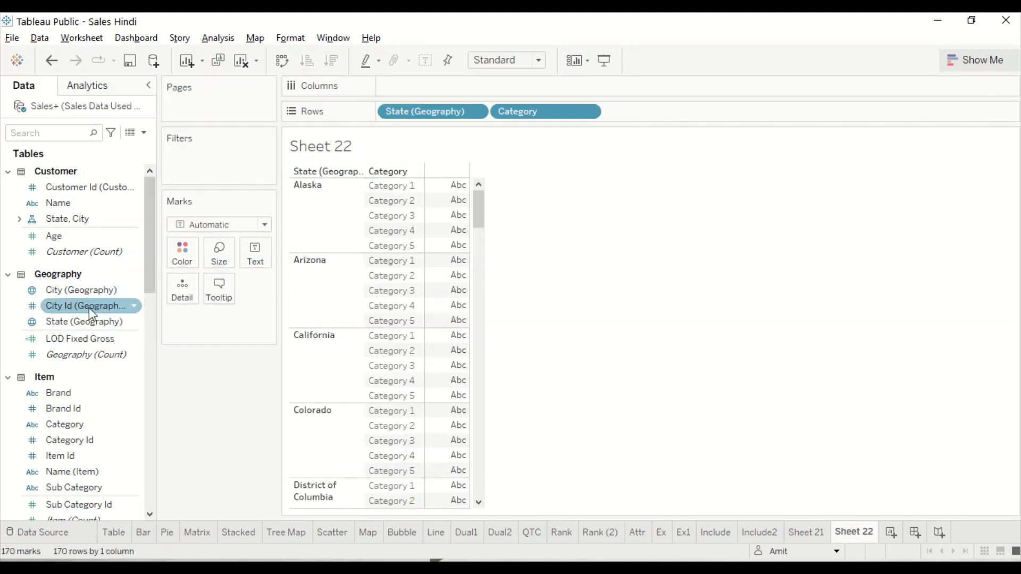
Step: Show the Gross measure from the Sales table as the values for each state and category
scroll(88, 324, "down", 2)
scroll(87, 335, "down", 1)
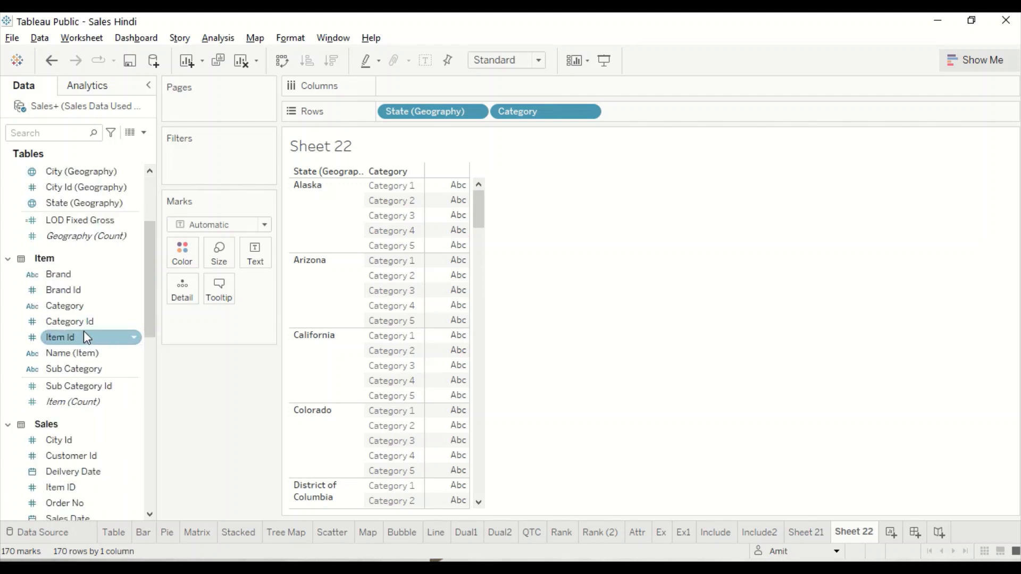
scroll(85, 336, "down", 2)
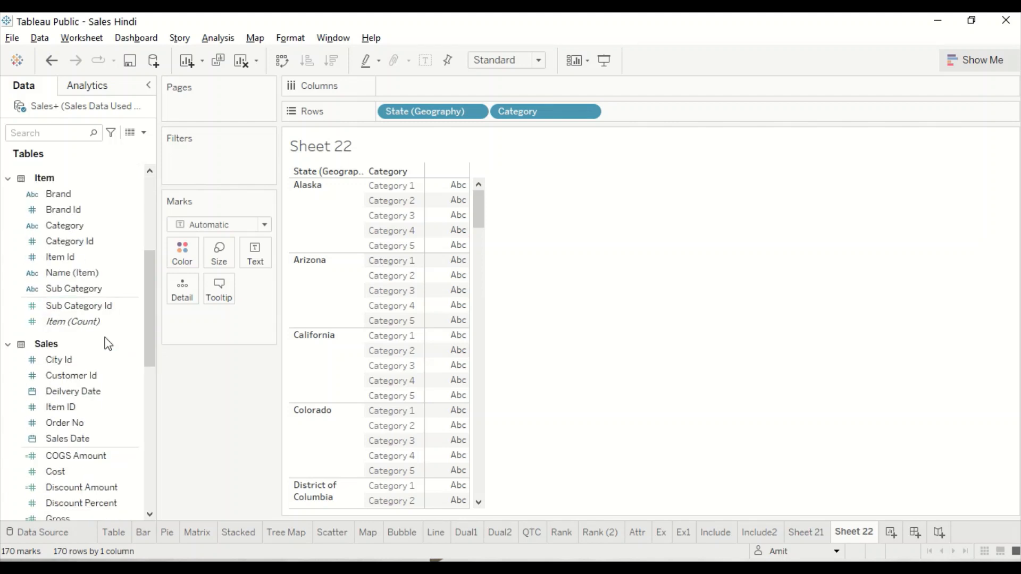
scroll(102, 338, "down", 2)
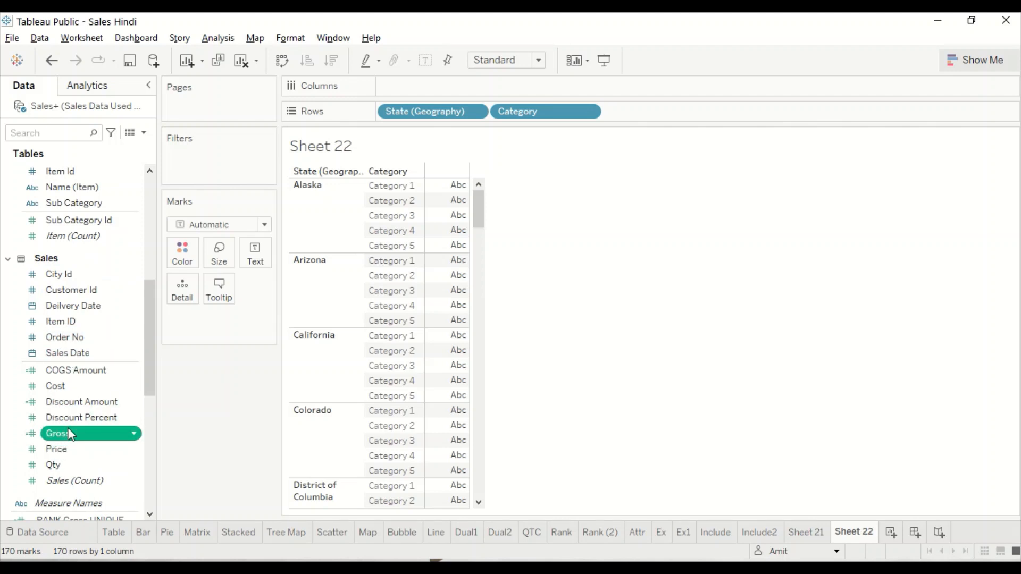
left_click_drag(70, 434, 440, 197)
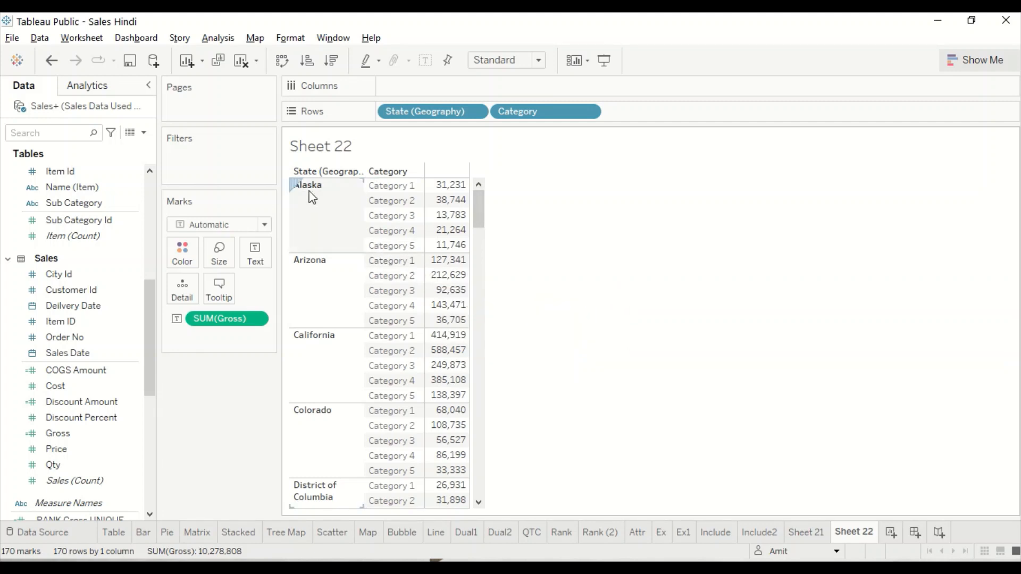
Step: Create a calculated field and name it Fixed LOD Gross
left_click(216, 40)
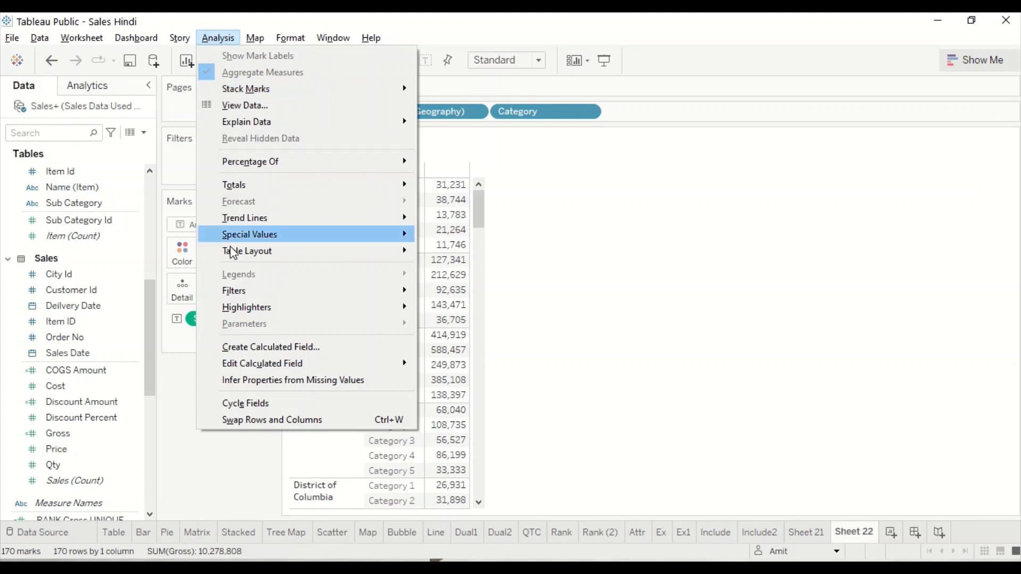
left_click(232, 348)
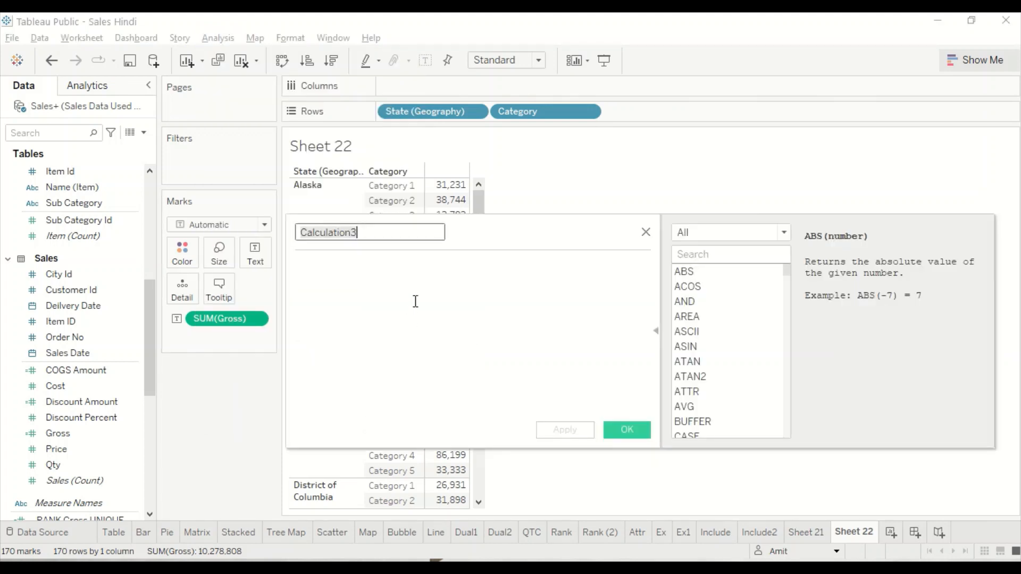
type("Fixed L")
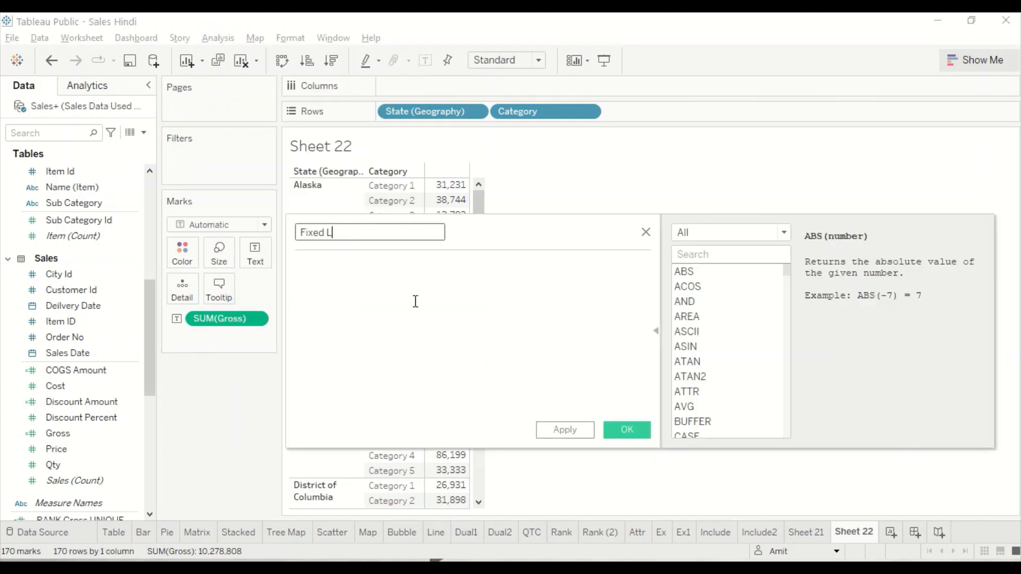
type("OD Gross")
key("Tab")
Step: Begin the Fixed LOD Gross formula with { FIXED [State (Geography)]
type("{ FIXED")
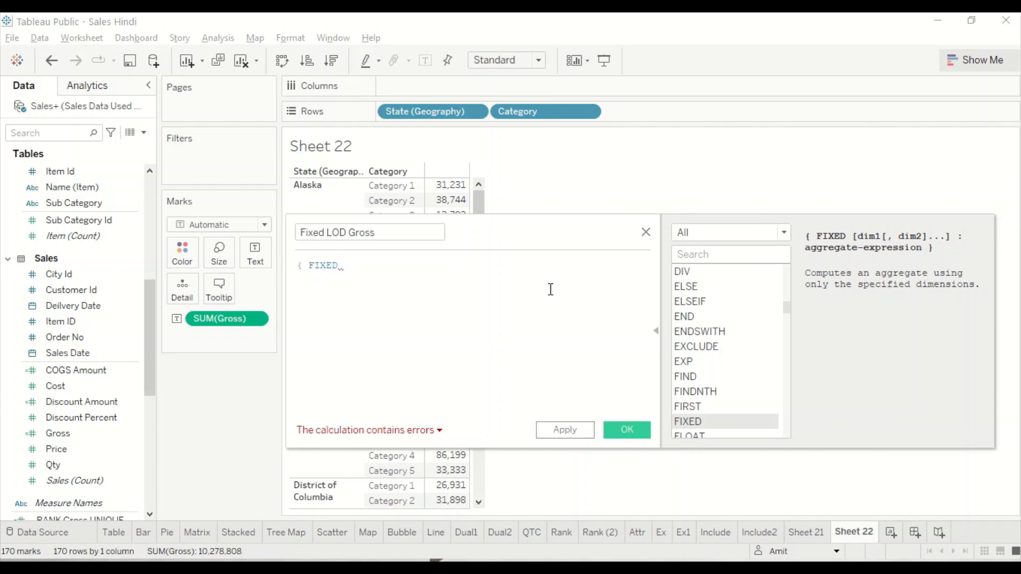
type("sat")
key("BackSpace")
key("BackSpace")
key("BackSpace")
type("a")
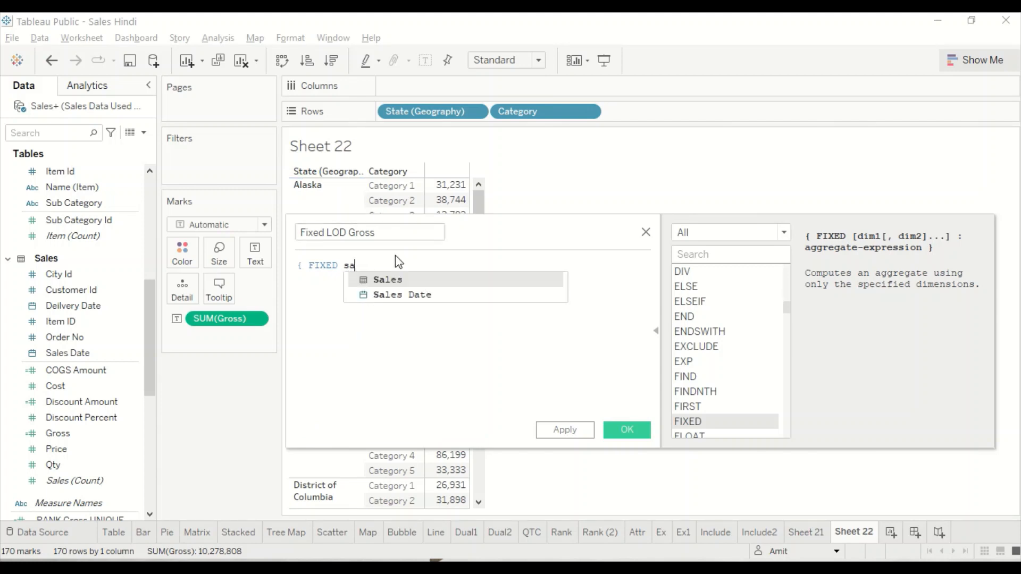
key("BackSpace")
type("a")
key("BackSpace")
type("ta")
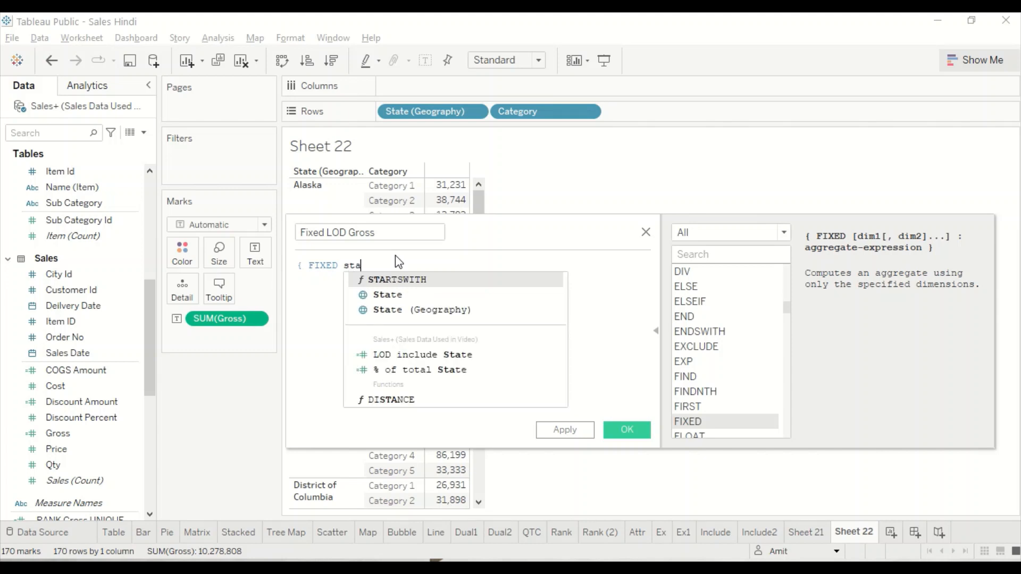
key("Down")
key("Down")
key("Return")
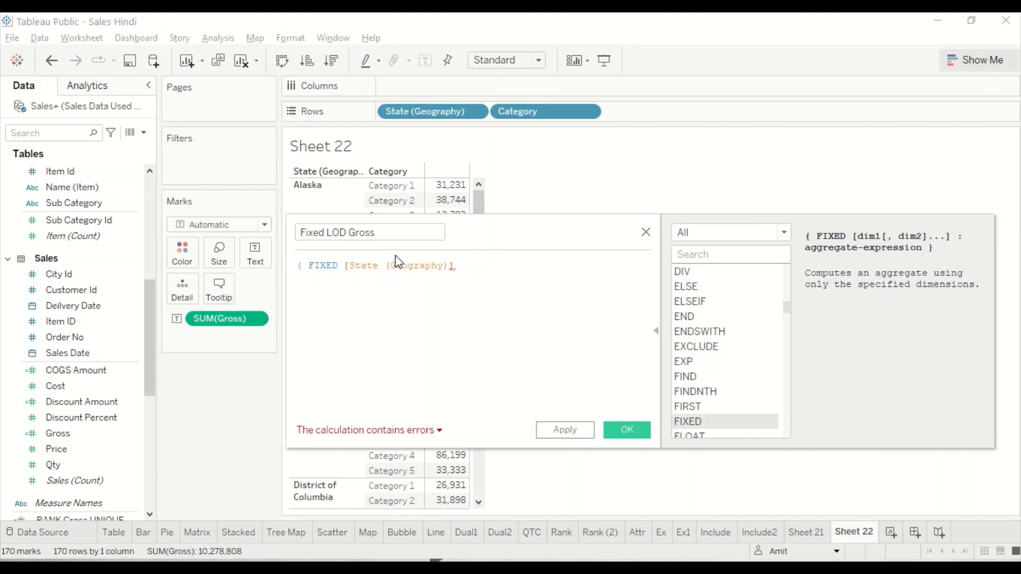
Step: Complete the formula with : sum([Gross])} and save the calculated field
type(": sum")
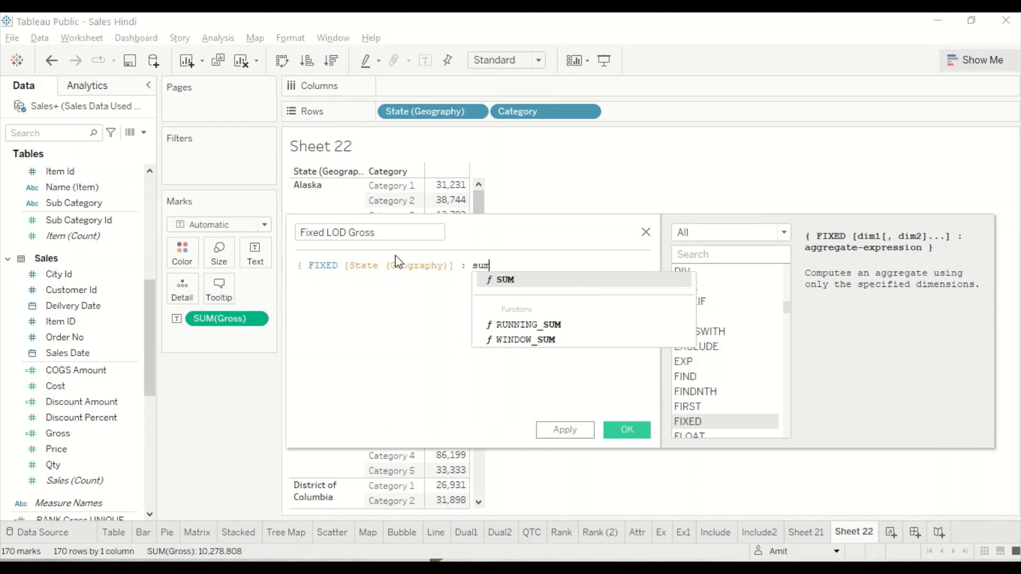
type("(gr")
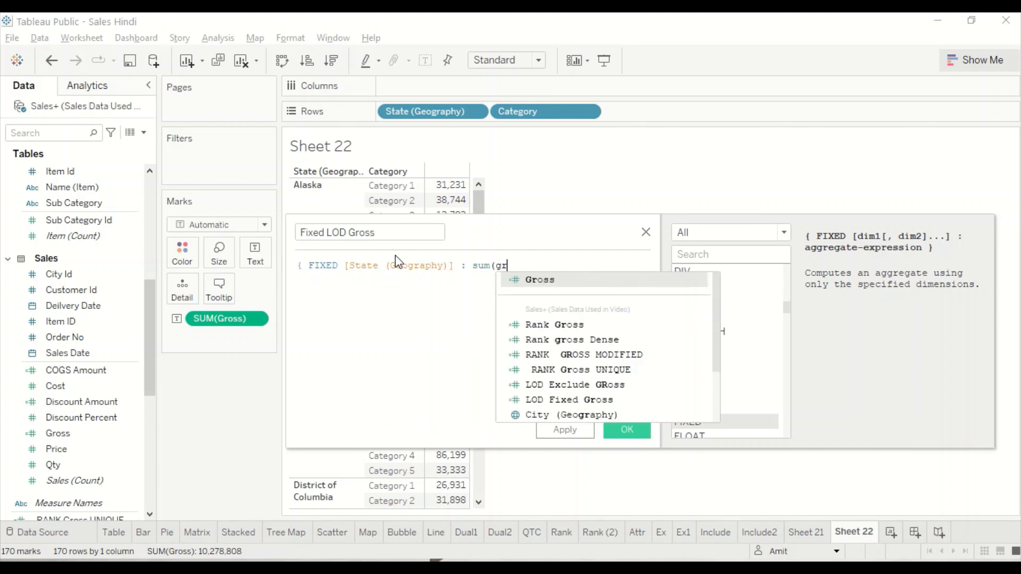
key("Return")
type(")")
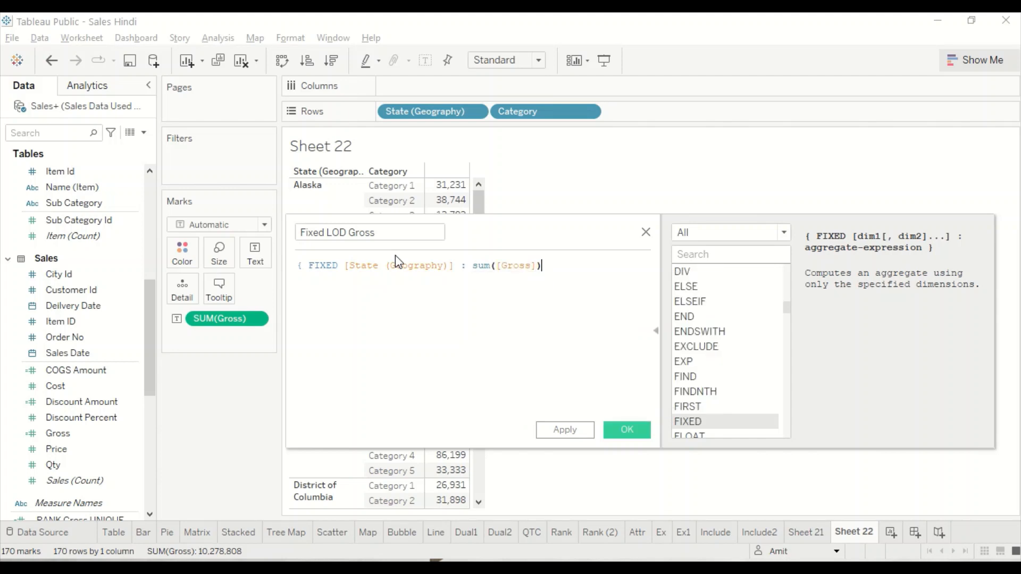
type("}")
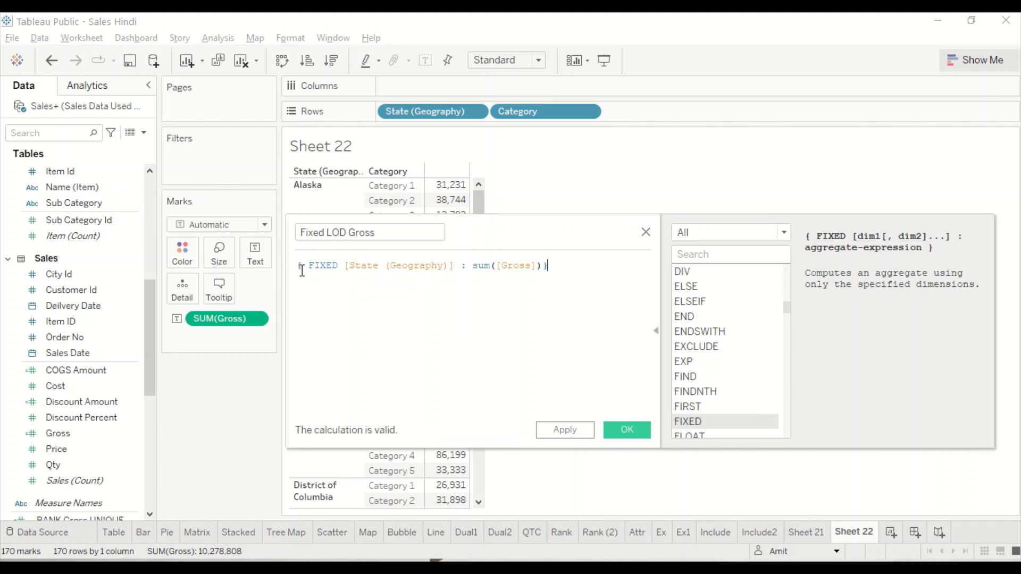
left_click(553, 266)
left_click(318, 268)
left_click_drag(339, 267, 453, 270)
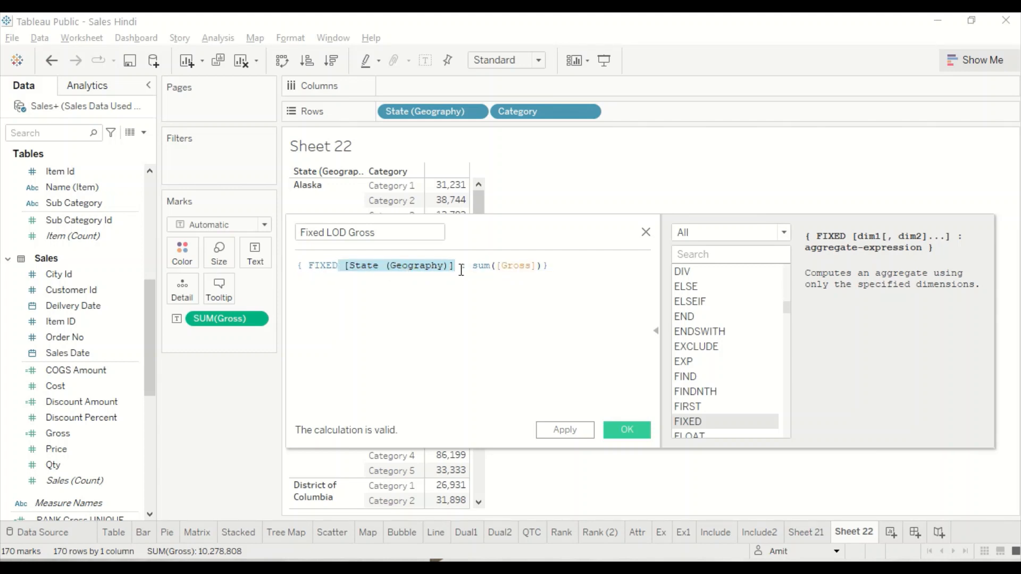
left_click(462, 271)
left_click_drag(471, 268, 542, 267)
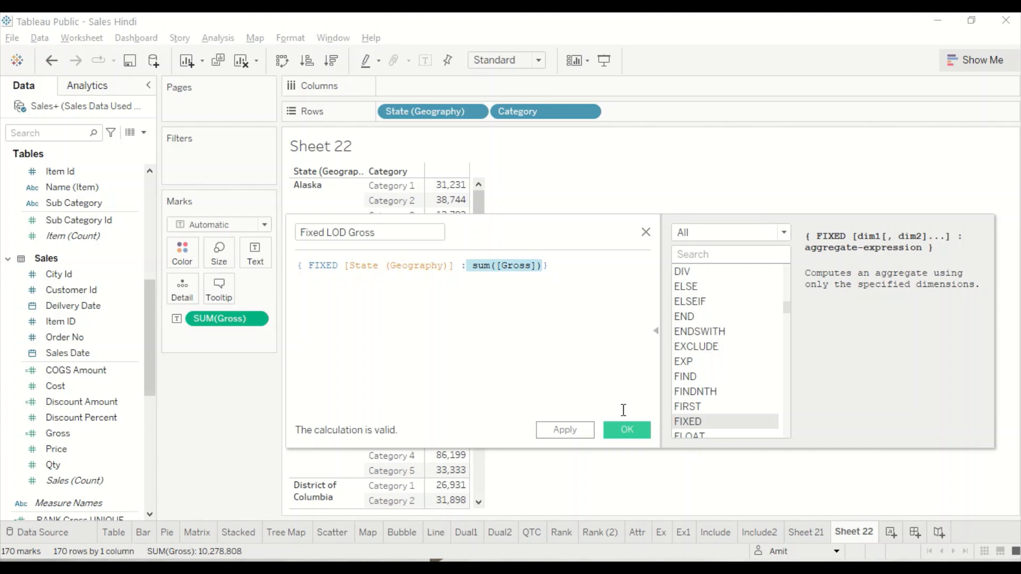
left_click(626, 430)
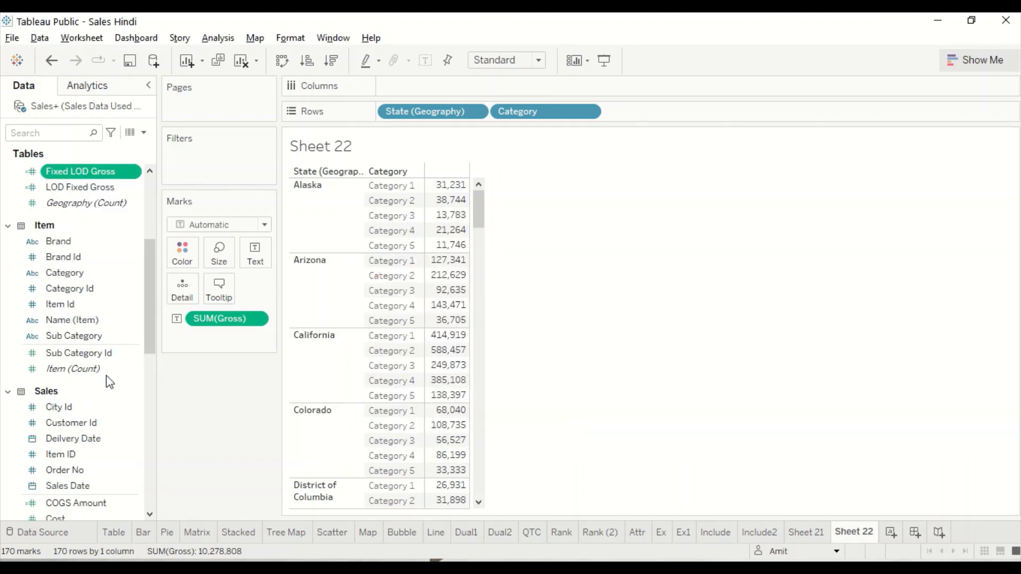
Step: Add Fixed LOD Gross to the table as a second measure and place it after Gross
left_click_drag(85, 170, 461, 245)
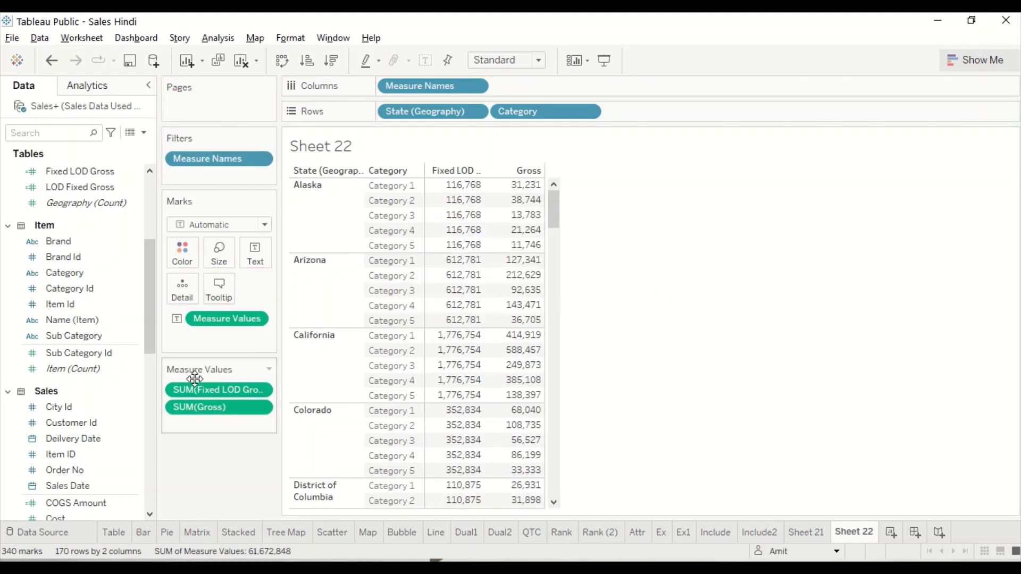
left_click_drag(198, 392, 198, 423)
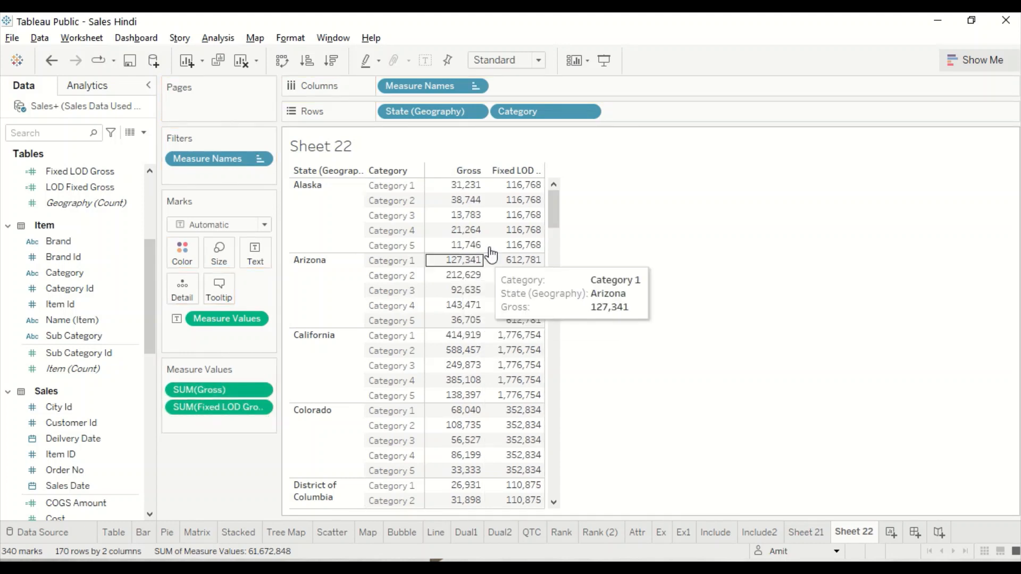
Step: Select Alaska's Gross values for Category 1 to Category 5 to compare their sum with Fixed LOD Gross
left_click(471, 187)
left_click(463, 201, "ctrl")
left_click(456, 215, "ctrl")
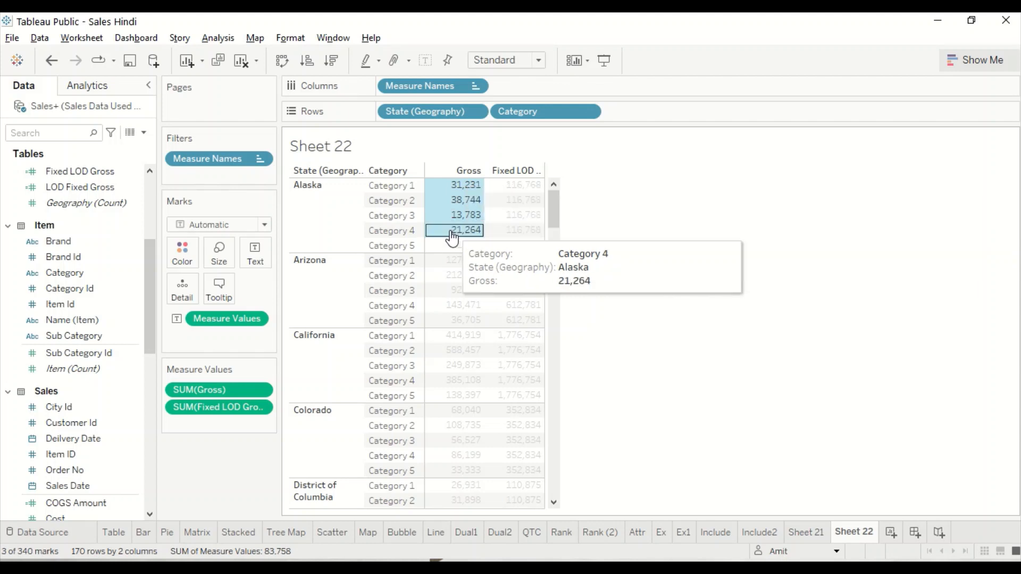
left_click(451, 232, "ctrl")
left_click(451, 246, "ctrl")
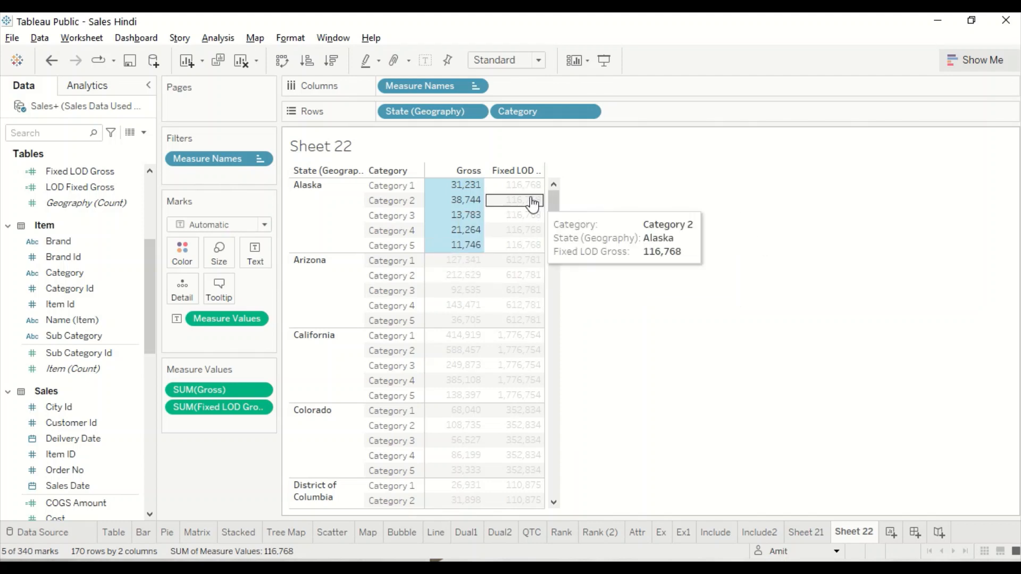
Step: Add all subtotals to the table and clear the cell selection
left_click(218, 39)
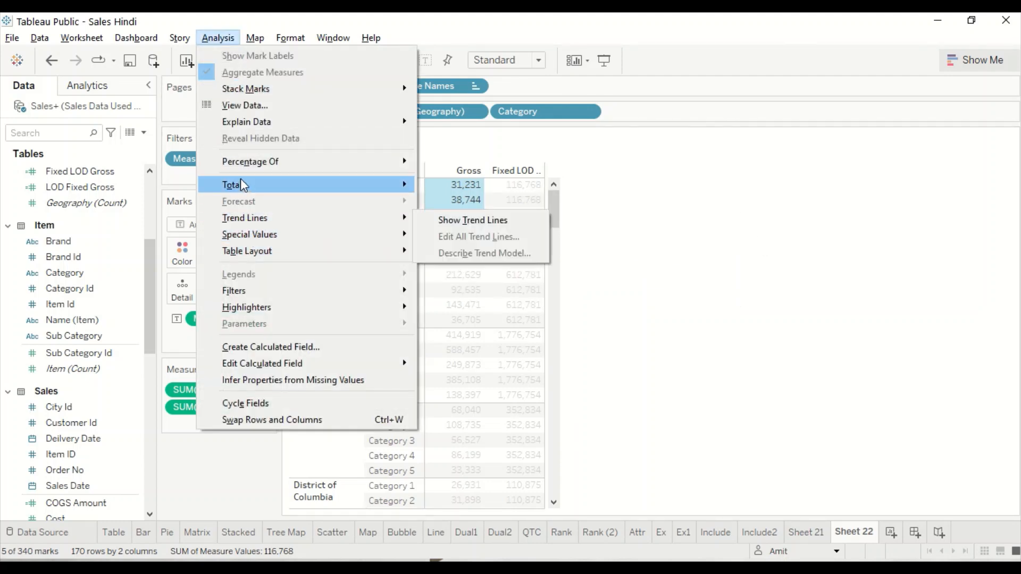
mouse_move(242, 185)
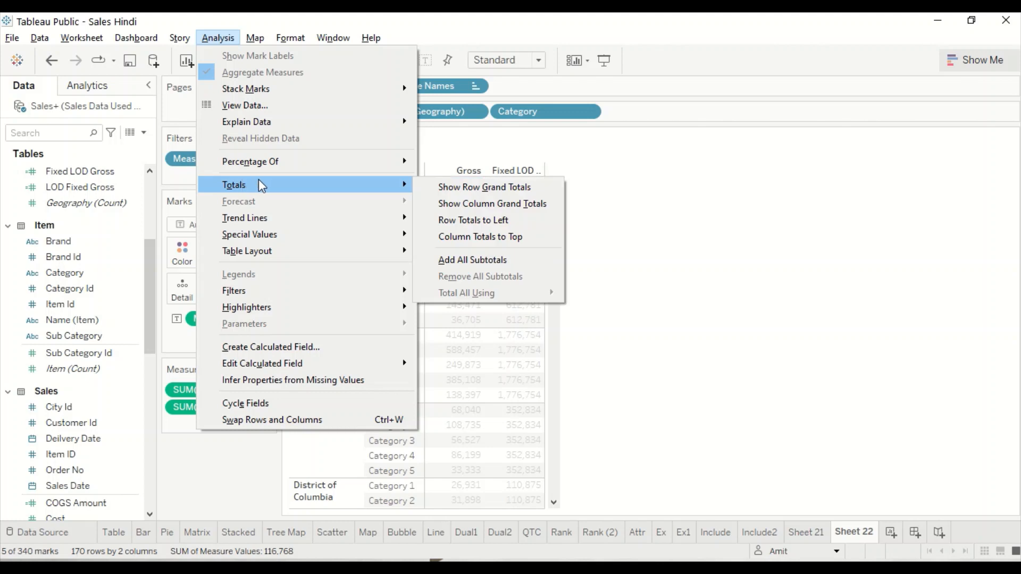
left_click(466, 262)
left_click(647, 270)
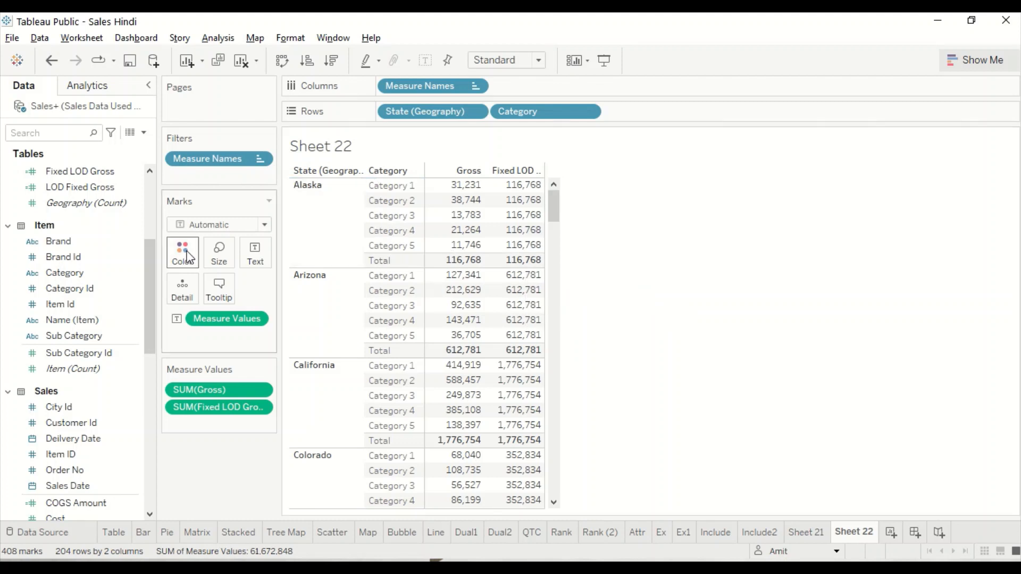
Step: Add City (Geography) to the rows between State (Geography) and Category
scroll(87, 258, "up", 4)
scroll(75, 245, "up", 1)
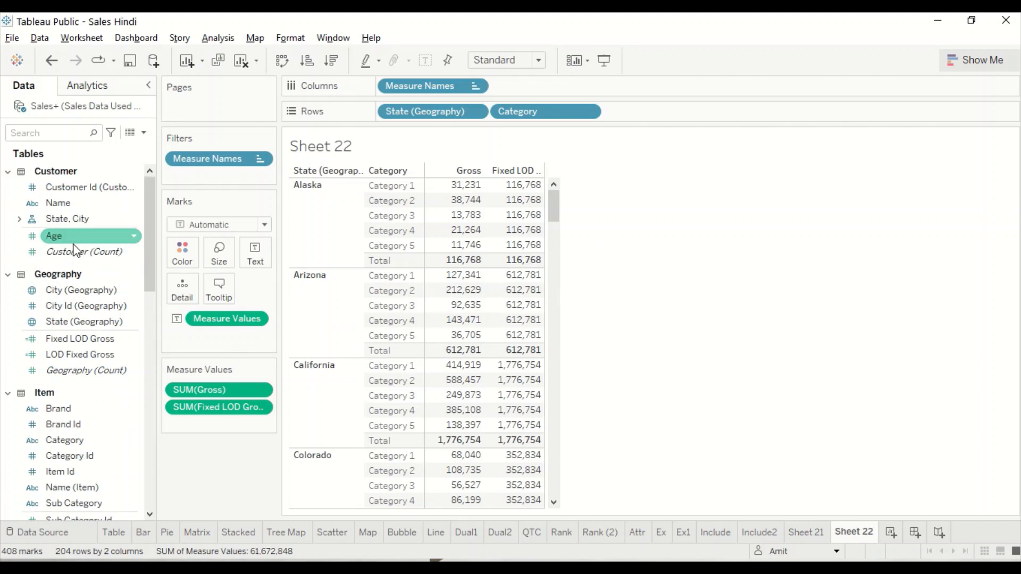
left_click(66, 291)
mouse_move(65, 295)
left_mouse_down()
mouse_move(254, 253)
mouse_move(485, 121)
left_mouse_up()
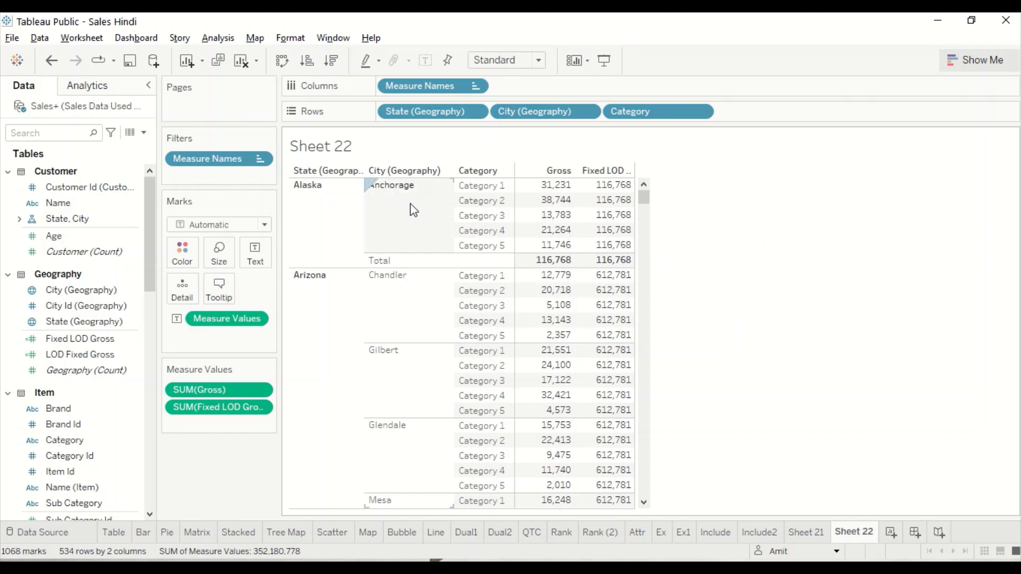
Step: Move City (Geography) ahead of State (Geography) to check the values per city, and remove it from the rows
left_click_drag(540, 112, 385, 111)
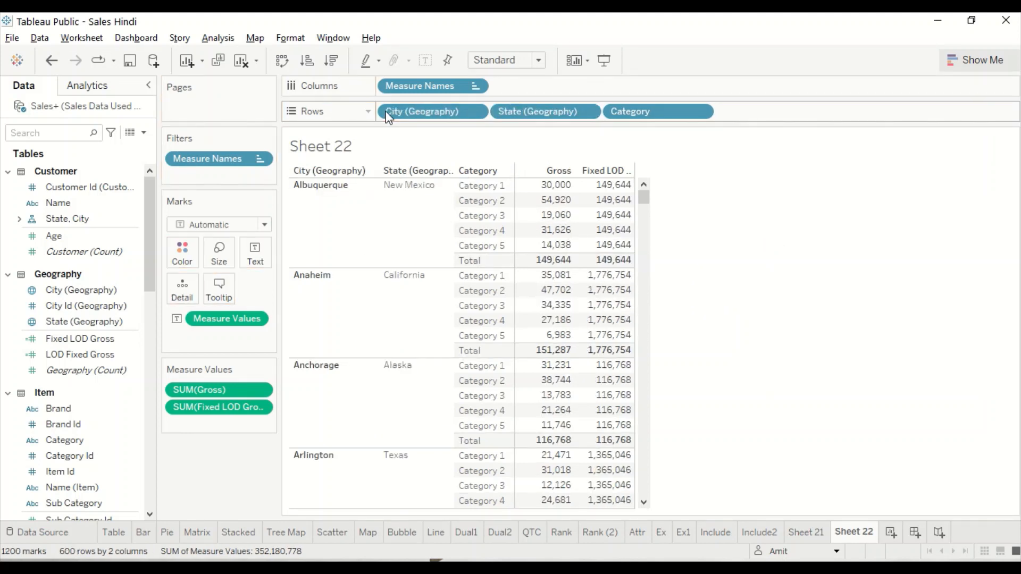
scroll(494, 286, "down", 1)
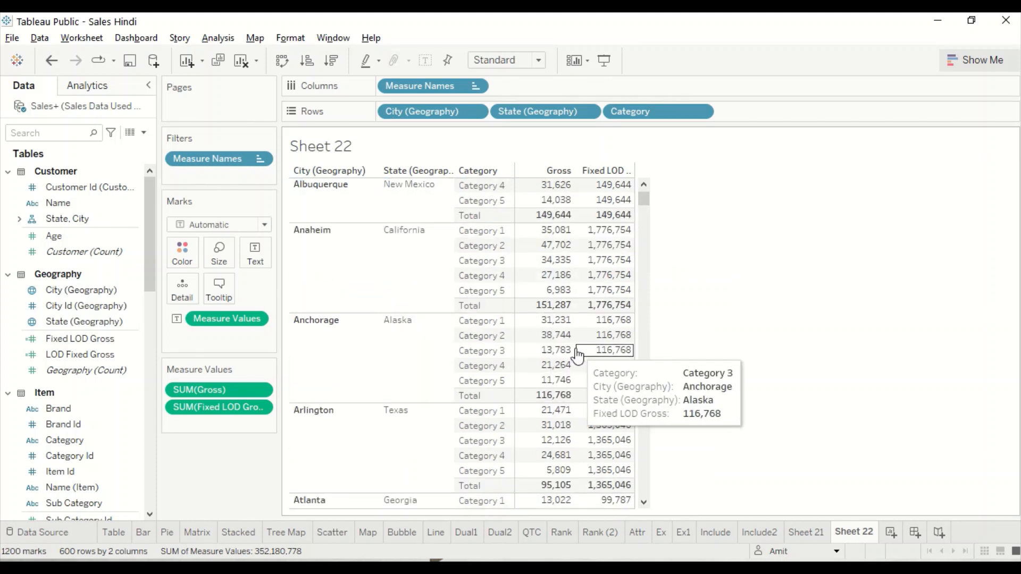
left_click_drag(399, 111, 109, 238)
scroll(523, 277, "up", 1)
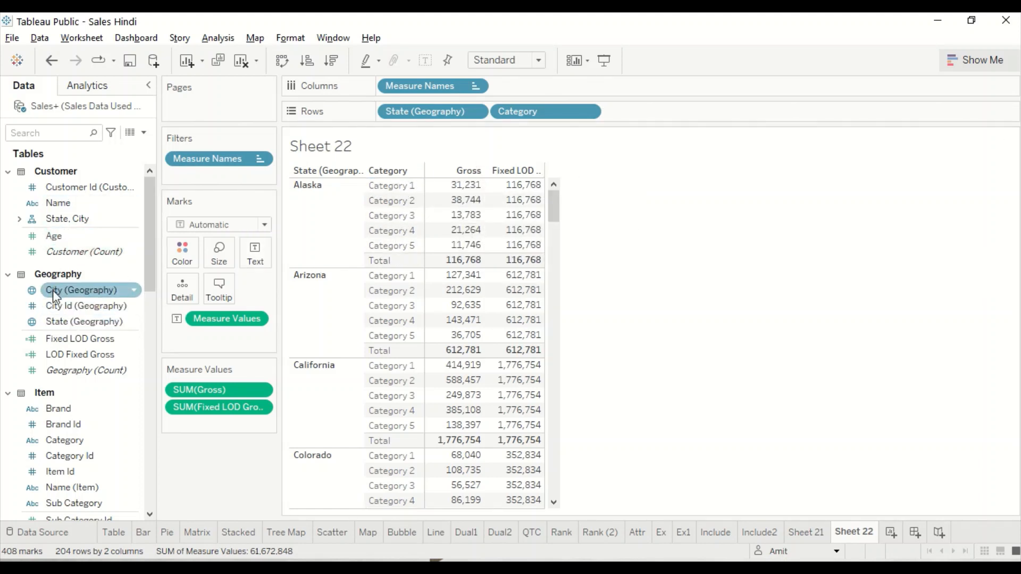
Step: Put City (Geography) after State (Geography) in the rows and remove Category from the view
mouse_move(52, 290)
left_mouse_down()
mouse_move(607, 132)
mouse_move(625, 112)
mouse_move(549, 114)
mouse_move(297, 228)
mouse_move(299, 237)
left_mouse_up()
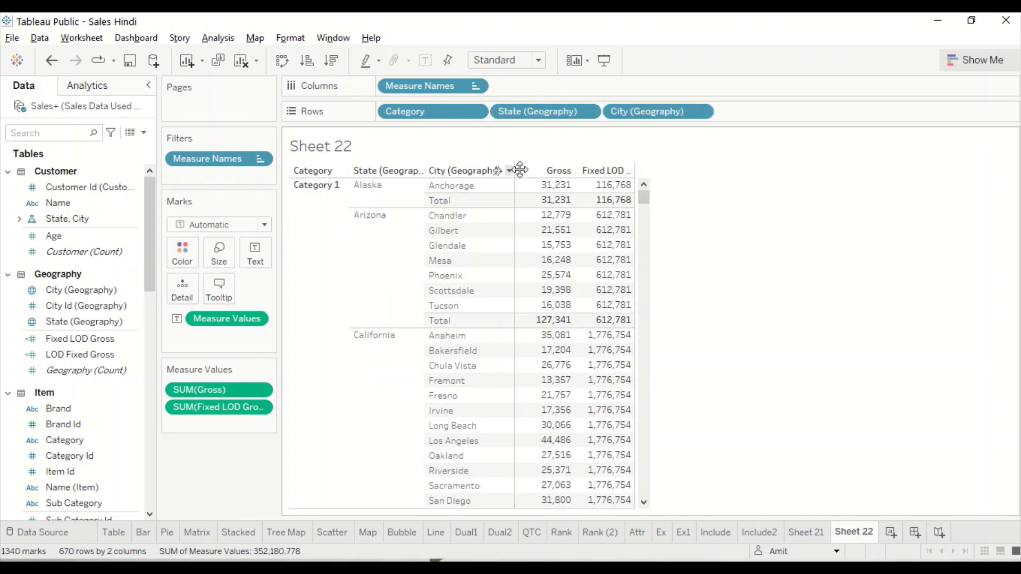
left_click_drag(444, 114, 219, 216)
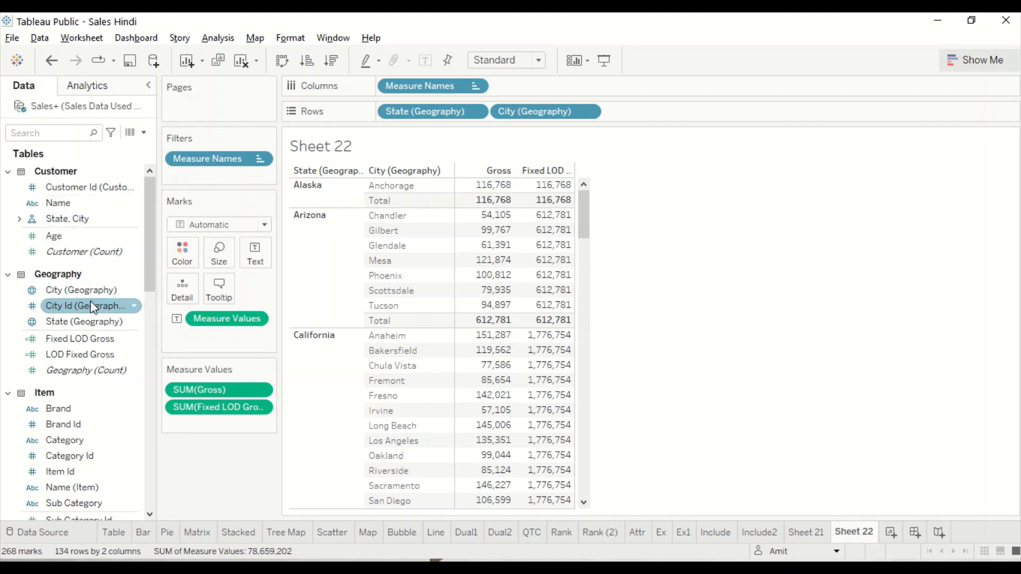
Step: Add Category to the rows after State (Geography) and remove City (Geography) from the view
left_click(70, 289)
scroll(80, 318, "down", 2)
left_click_drag(63, 360, 626, 111)
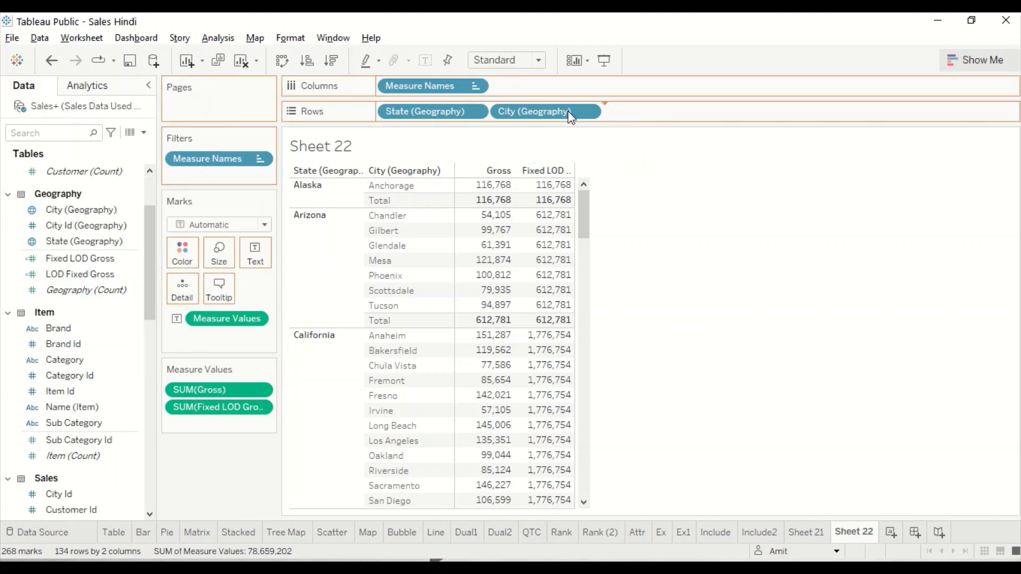
left_click_drag(557, 110, 119, 314)
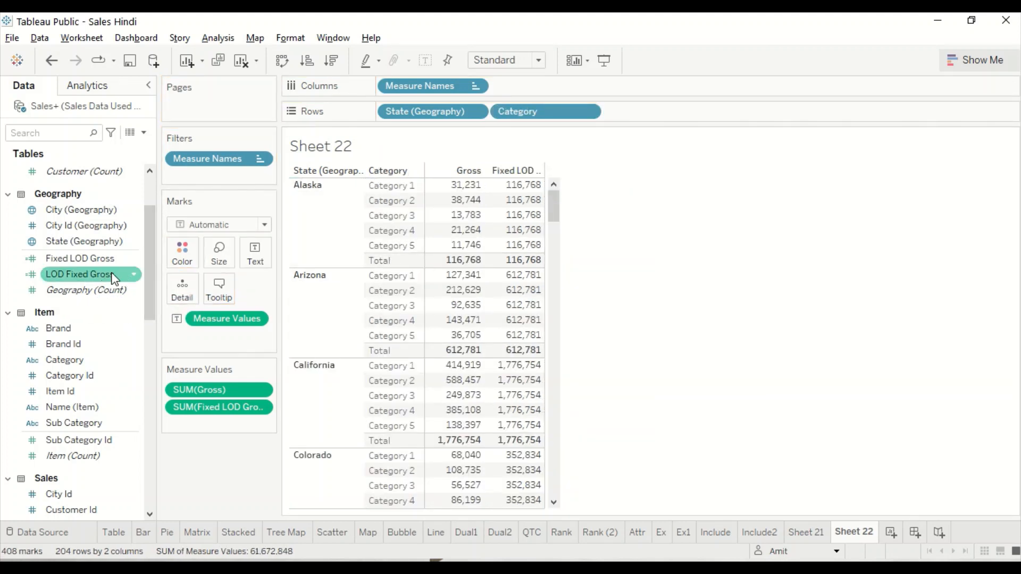
Step: Add a Category filter with all five categories selected and show its filter control beside the table
scroll(128, 274, "up", 3)
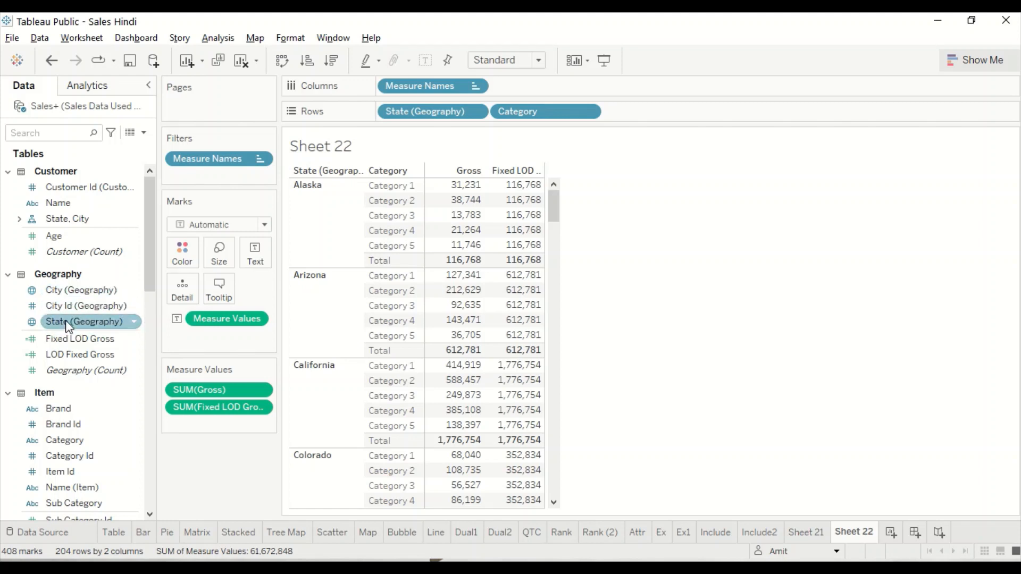
scroll(69, 327, "down", 3)
mouse_move(68, 364)
left_mouse_down()
mouse_move(203, 171)
mouse_move(201, 184)
left_mouse_up()
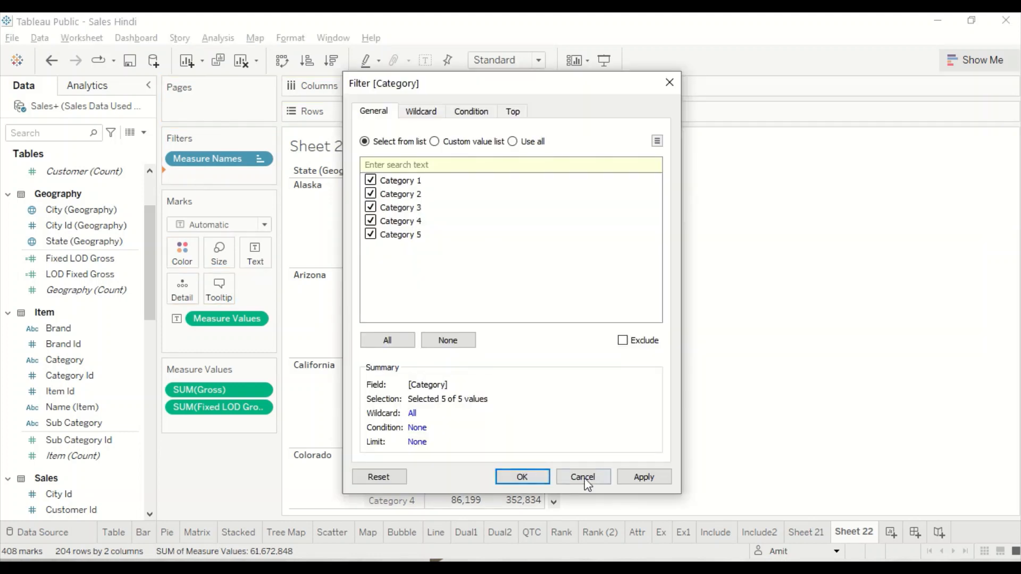
left_click(643, 477)
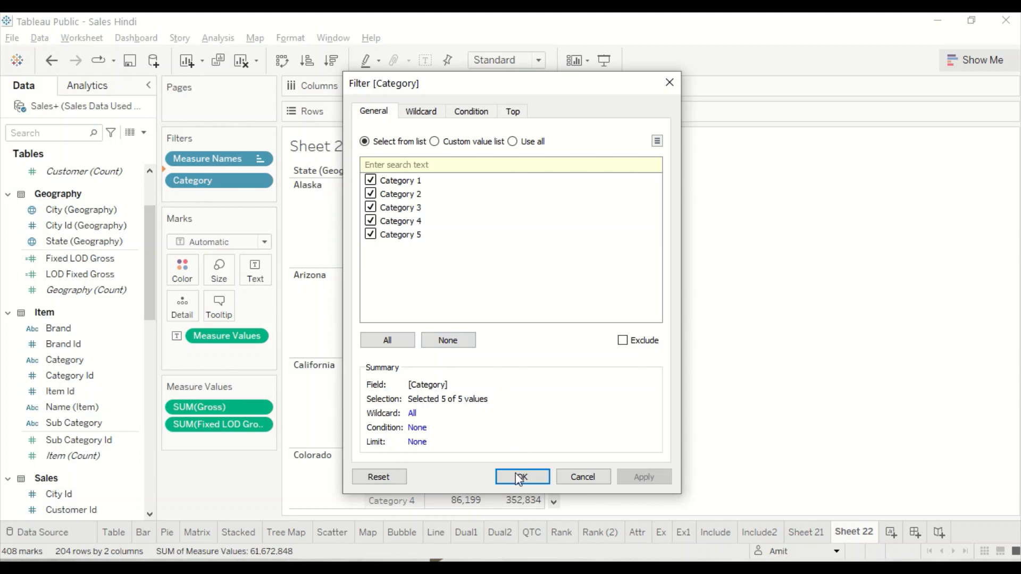
left_click(522, 477)
right_click(203, 179)
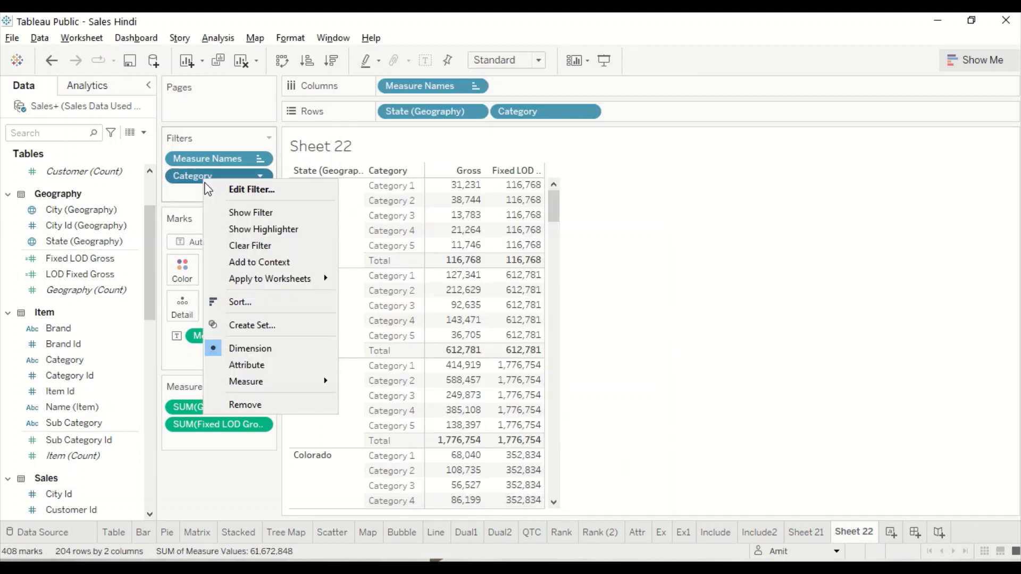
left_click(237, 214)
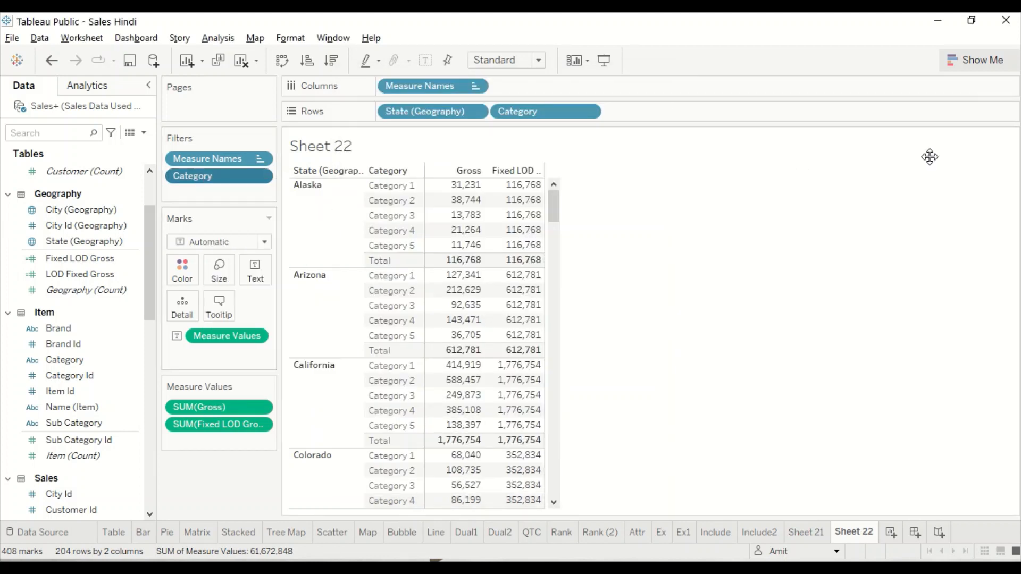
Step: Exclude Category 1 and Category 2 with the filter to compare Gross and Fixed LOD Gross, and include all categories again
mouse_move(519, 200)
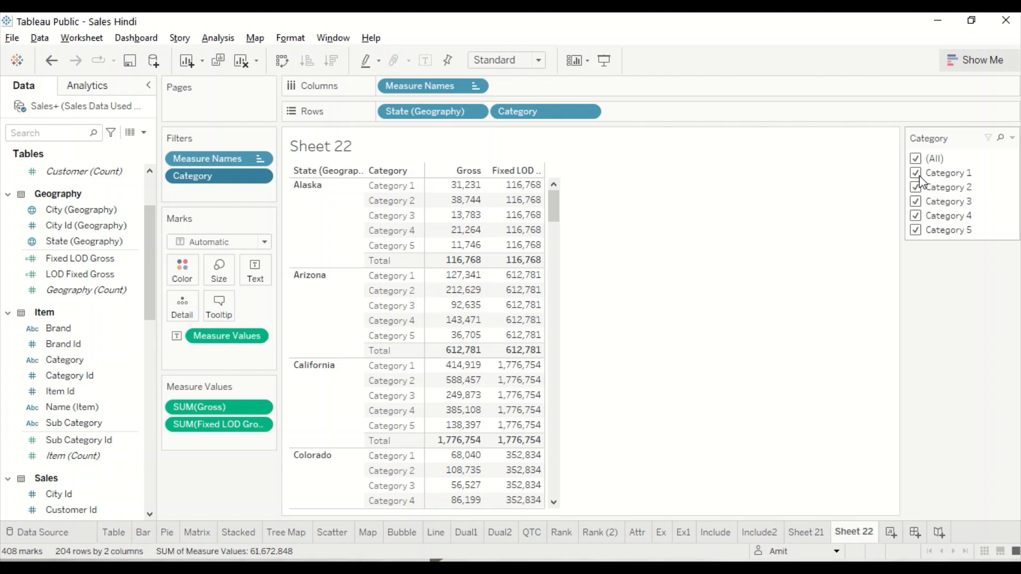
left_click(951, 174)
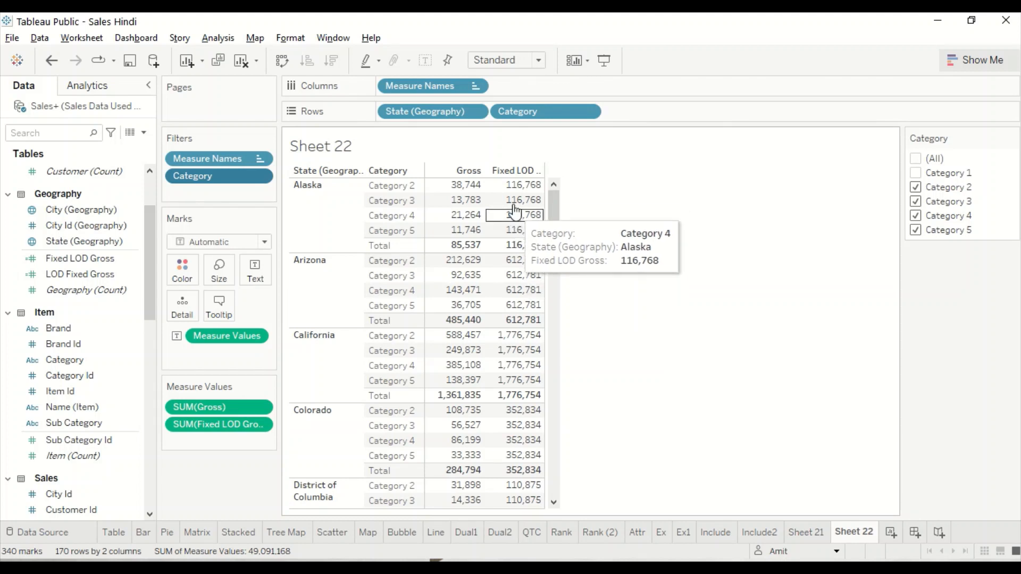
left_click(915, 188)
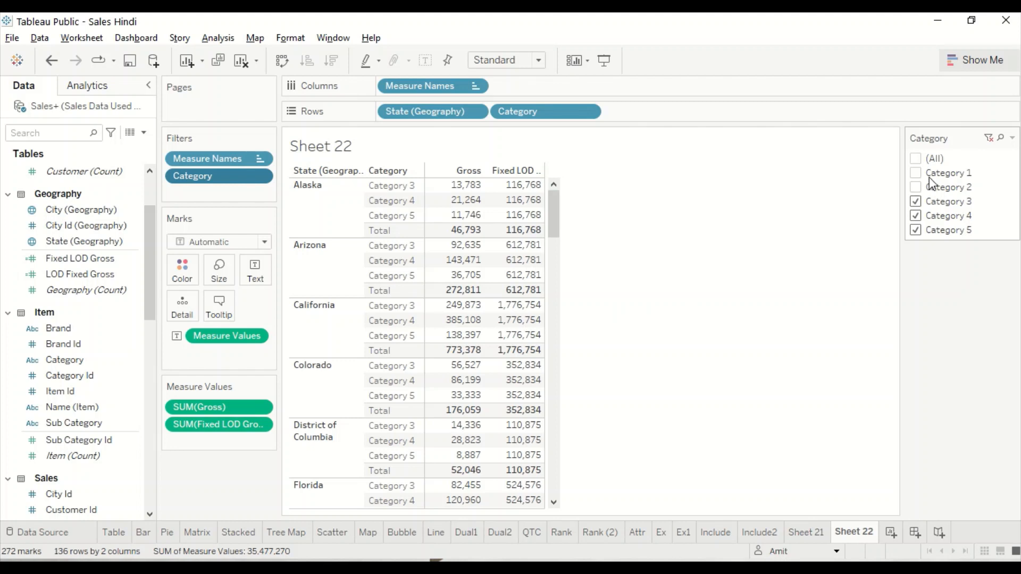
left_click(916, 174)
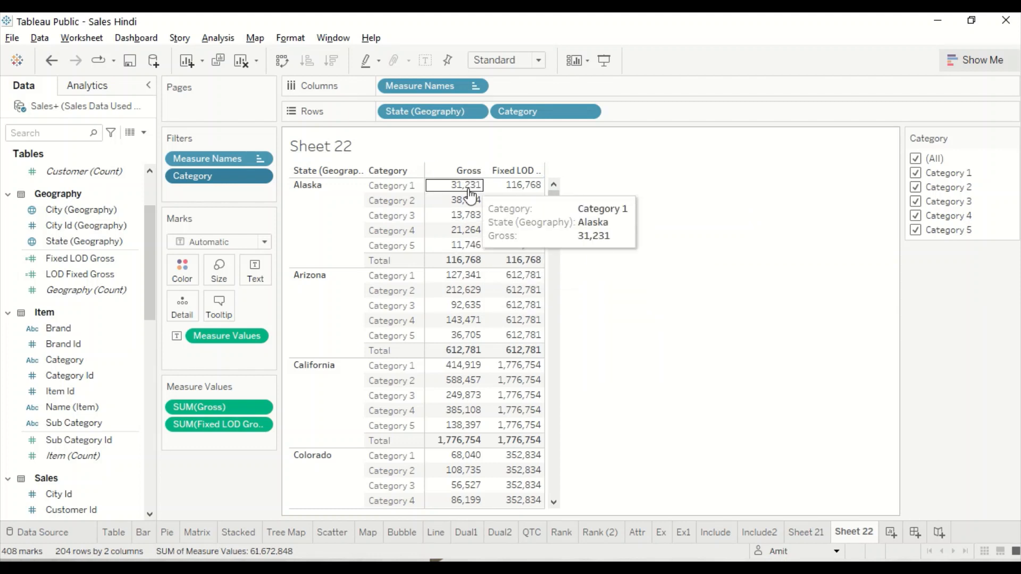
mouse_move(469, 205)
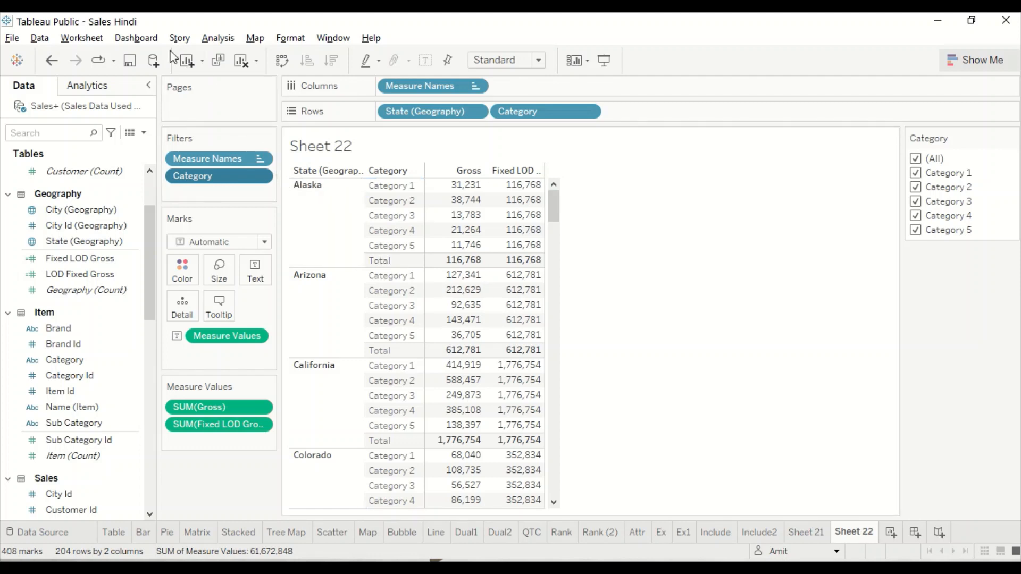
Step: Start a new calculated field and name it "% of State"
left_click(219, 40)
left_click(240, 346)
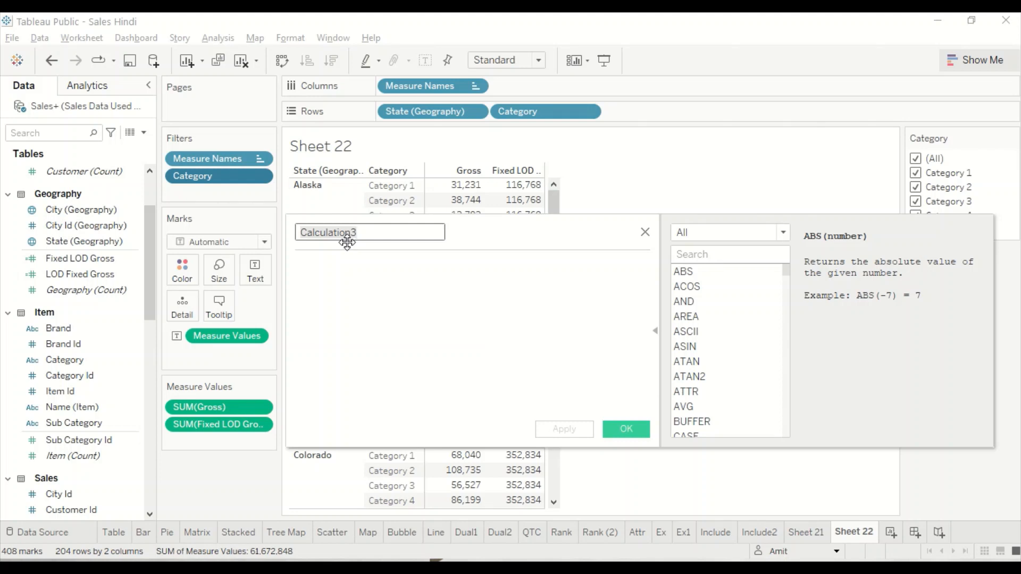
type("% od")
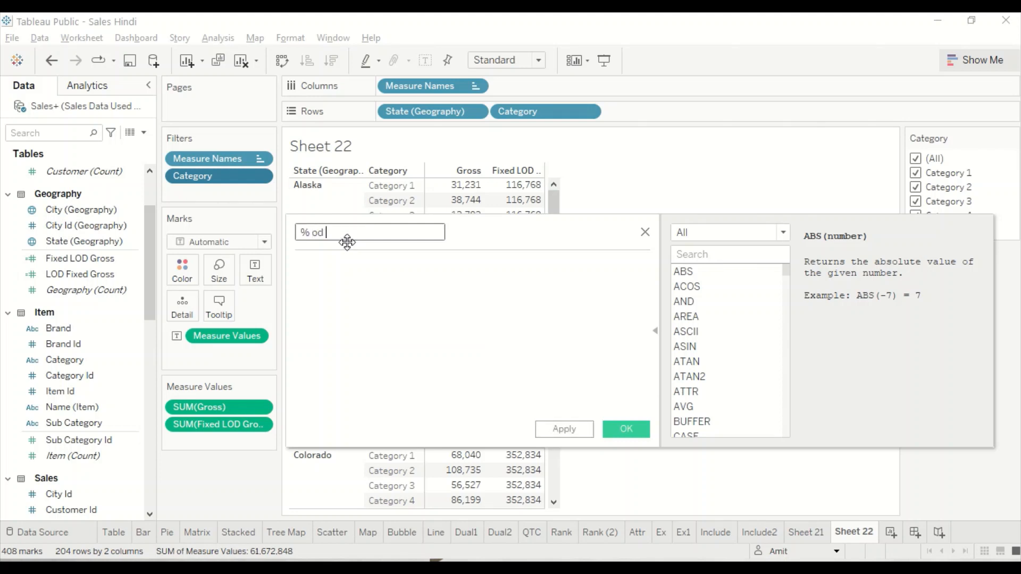
key("BackSpace")
type("f State")
Step: Enter sum([Gross]) as the numerator of the % of State formula
left_click(337, 278)
type("d")
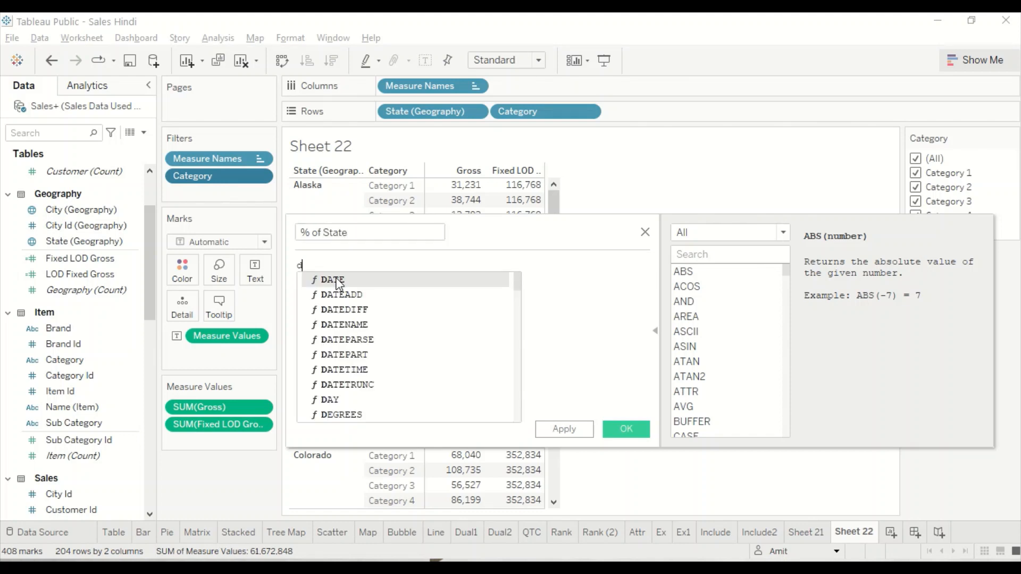
key("BackSpace")
type("sum")
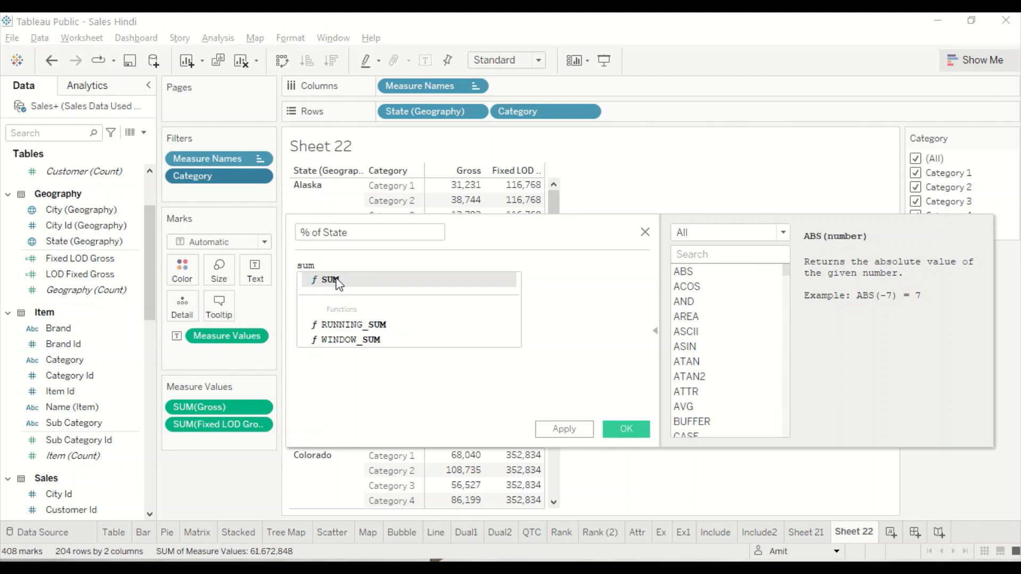
type("(g")
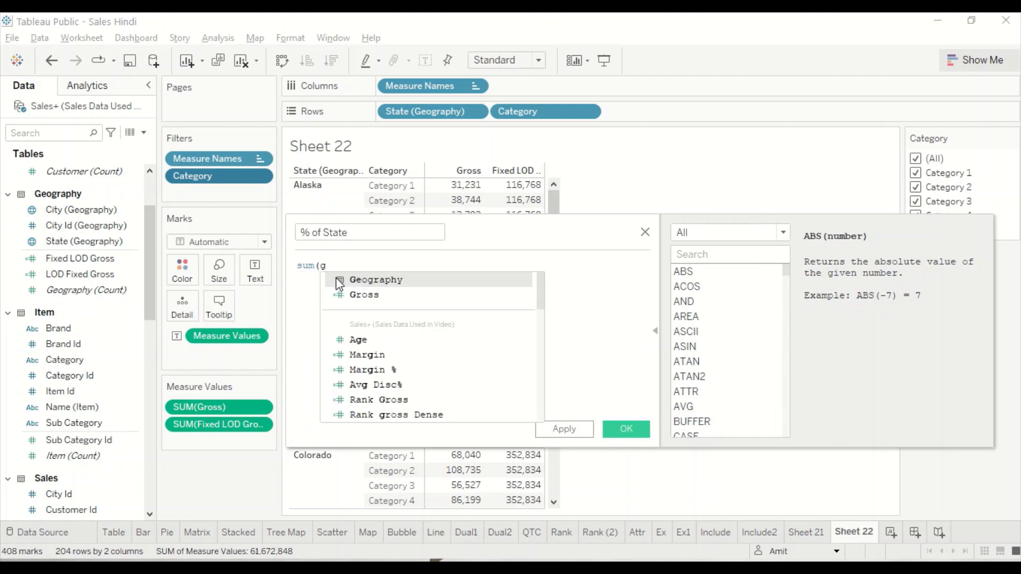
type("r")
key("Return")
type(")")
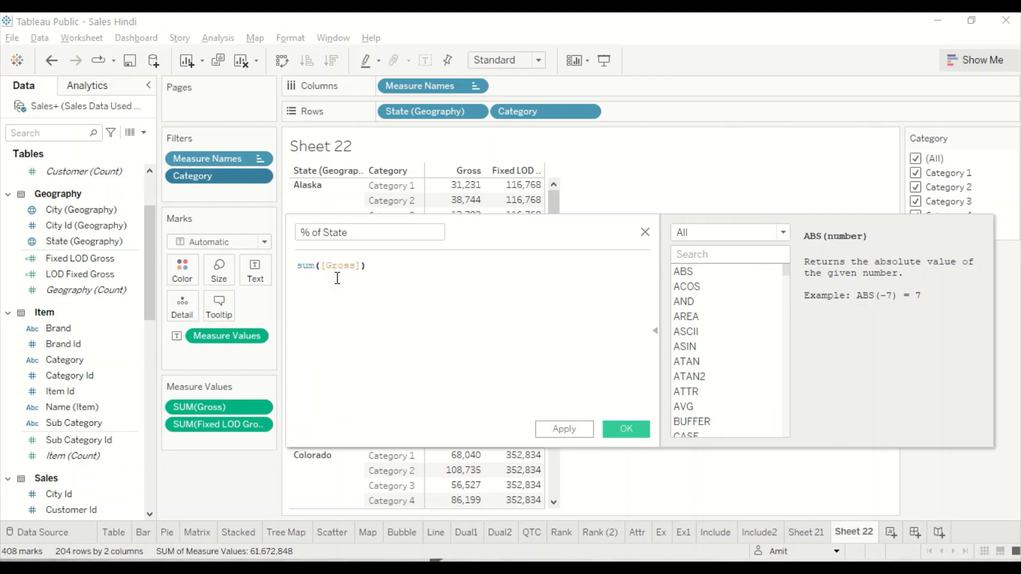
Step: Complete the % of State formula by dividing by sum([LOD Fixed Gross]), and save the calculated field
type("/ sum")
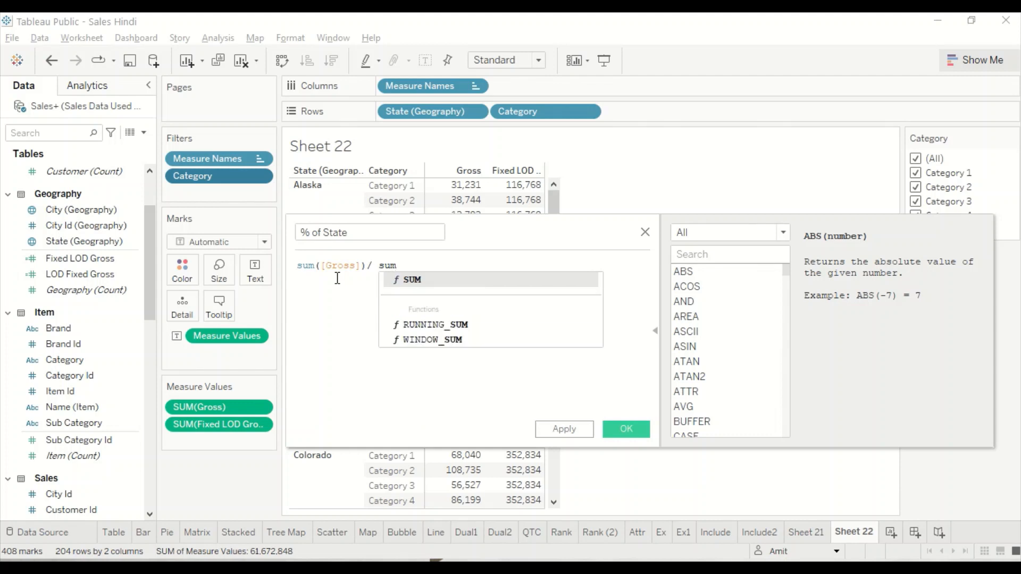
type("(")
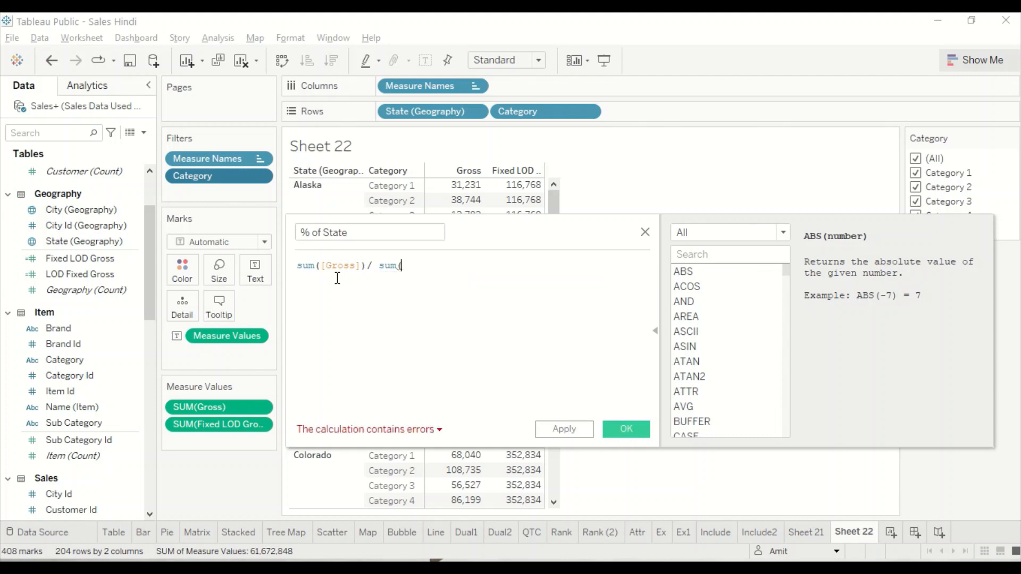
type("LOD")
key("Down")
key("Down")
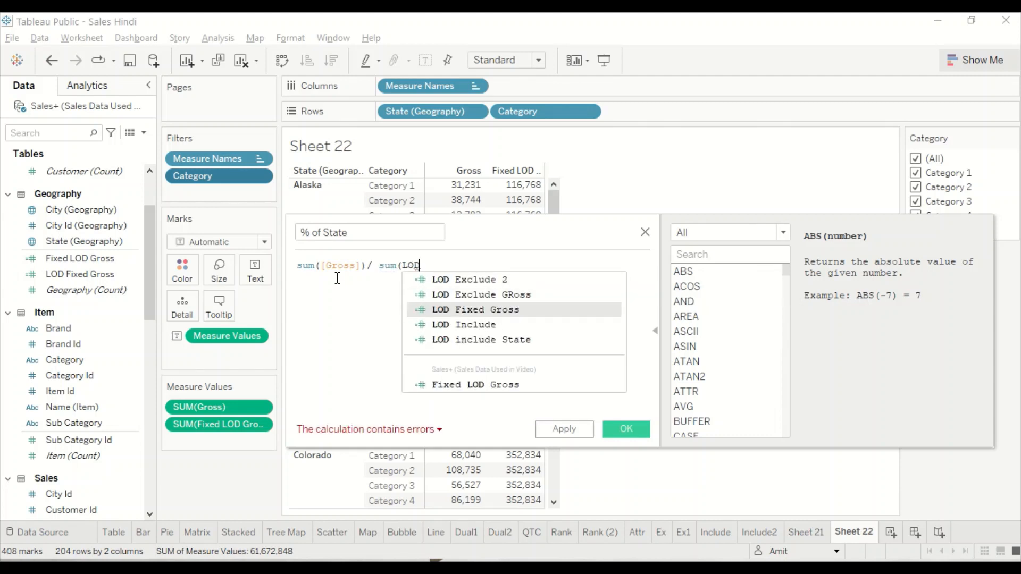
key("Return")
type(")")
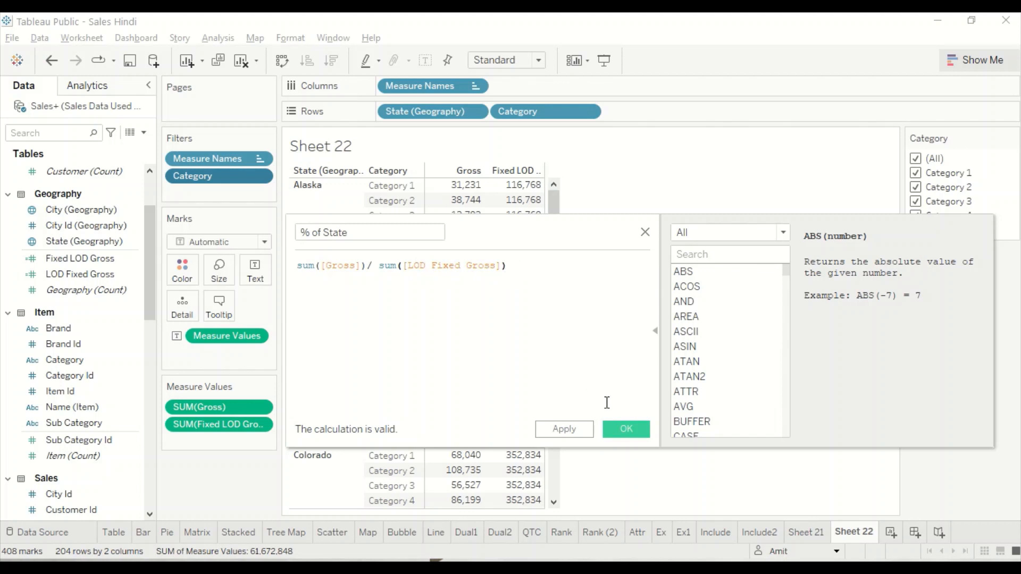
left_click(624, 429)
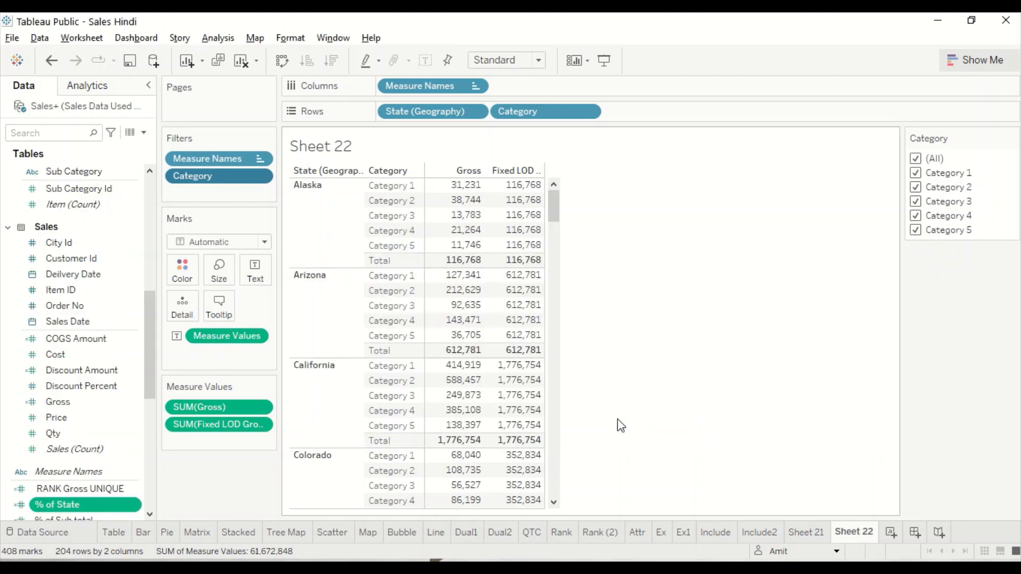
Step: Set the default number format of % of State to Percentage with 2 decimal places
mouse_move(529, 287)
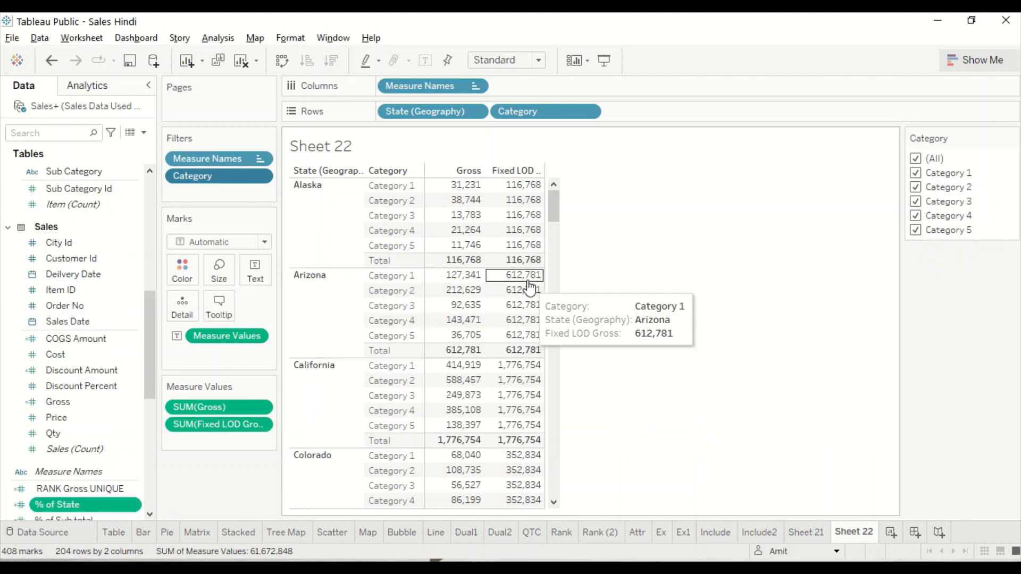
right_click(69, 512)
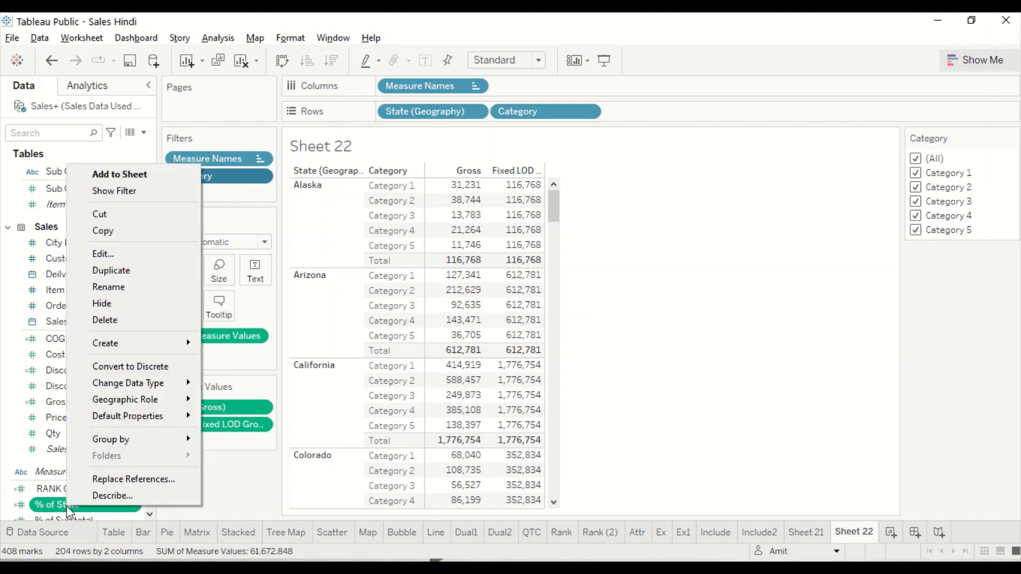
mouse_move(160, 416)
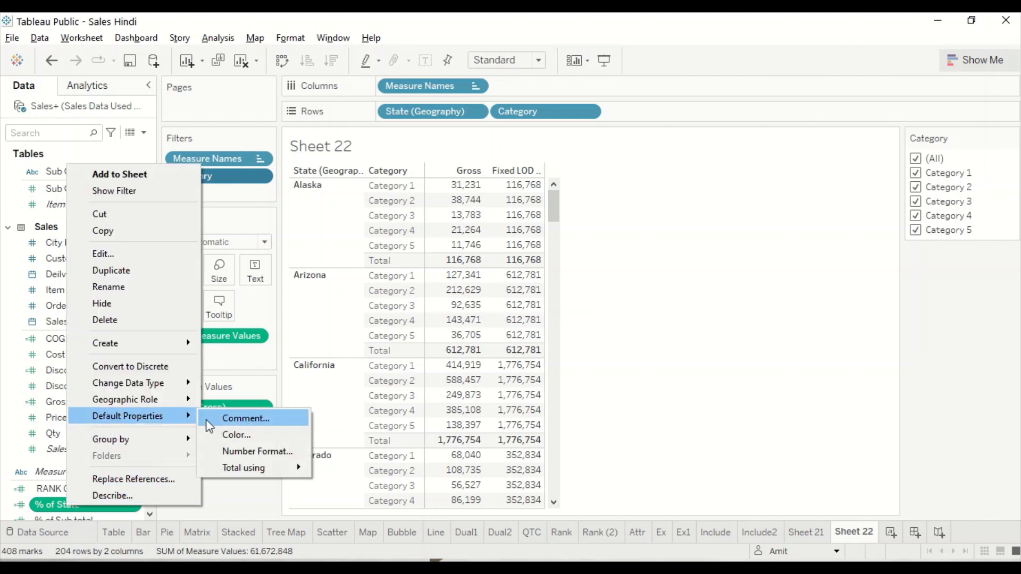
left_click(243, 452)
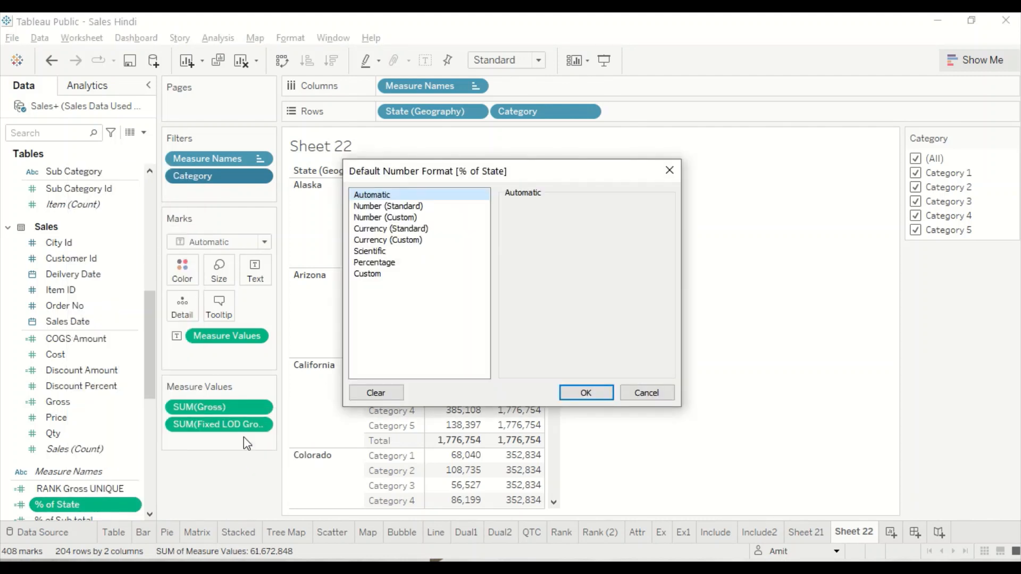
left_click(374, 263)
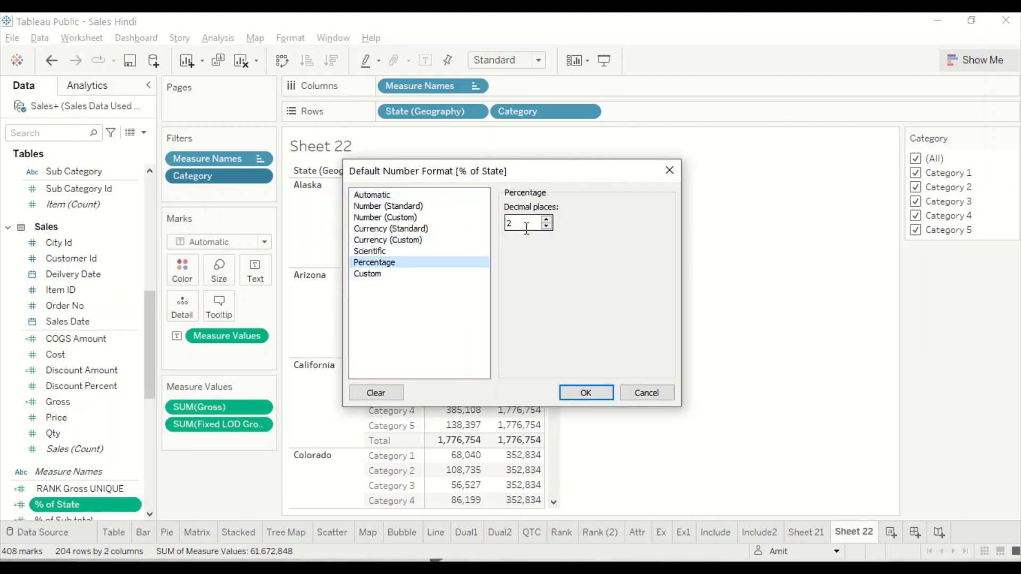
left_click(586, 391)
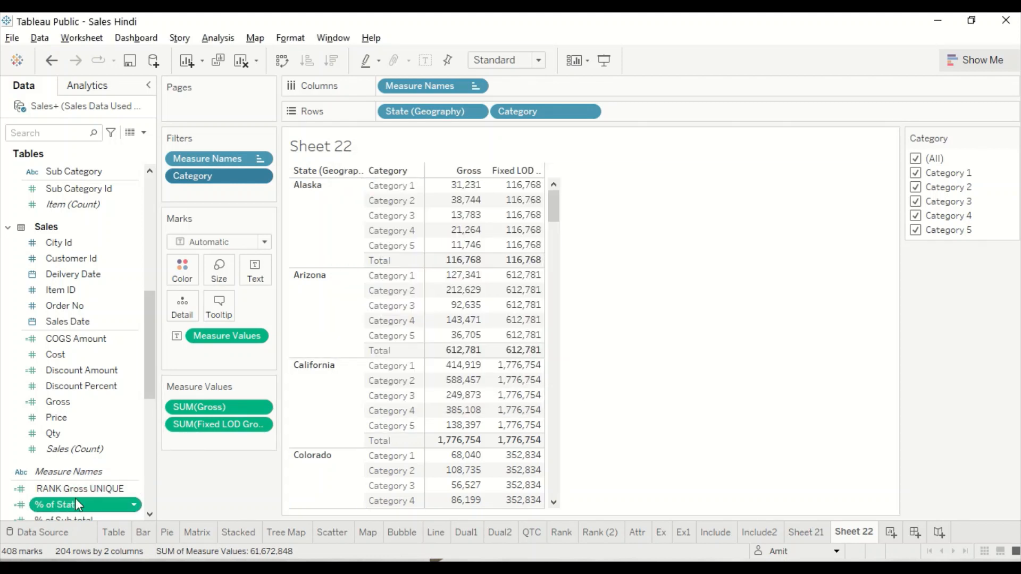
Step: Add % of State to the table as a measure column and check the Alaska values
left_click_drag(56, 505, 521, 276)
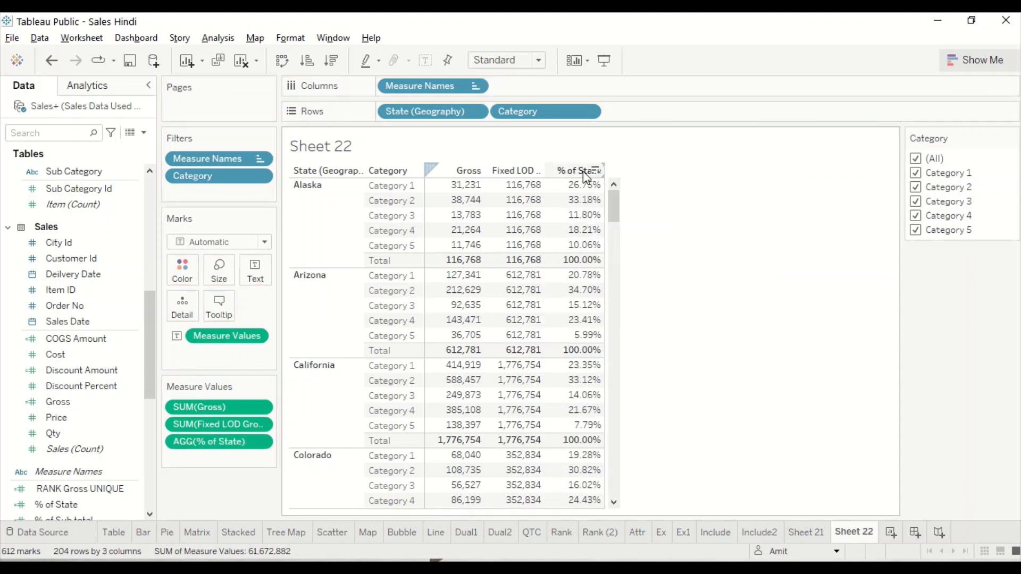
mouse_move(591, 226)
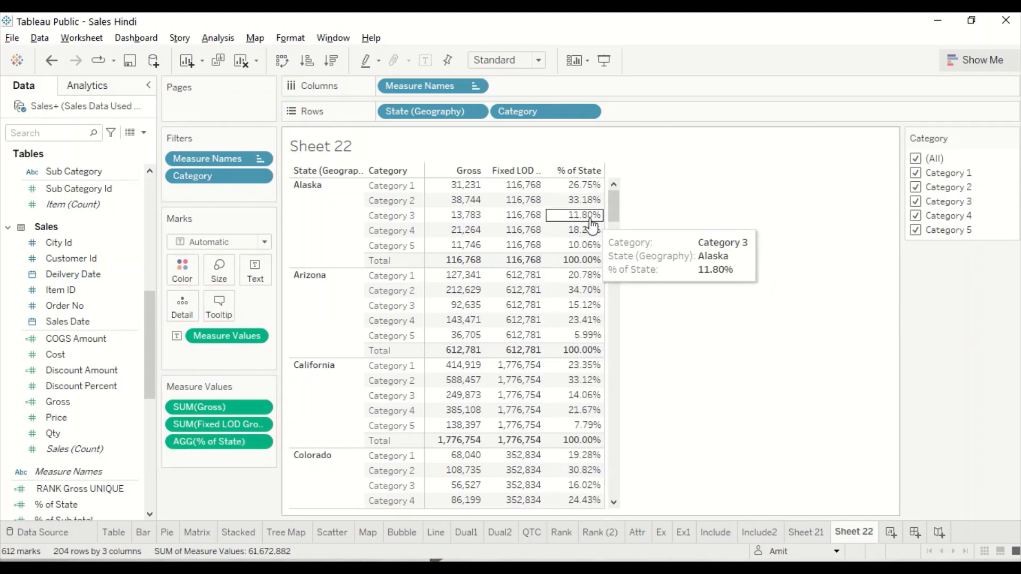
mouse_move(458, 187)
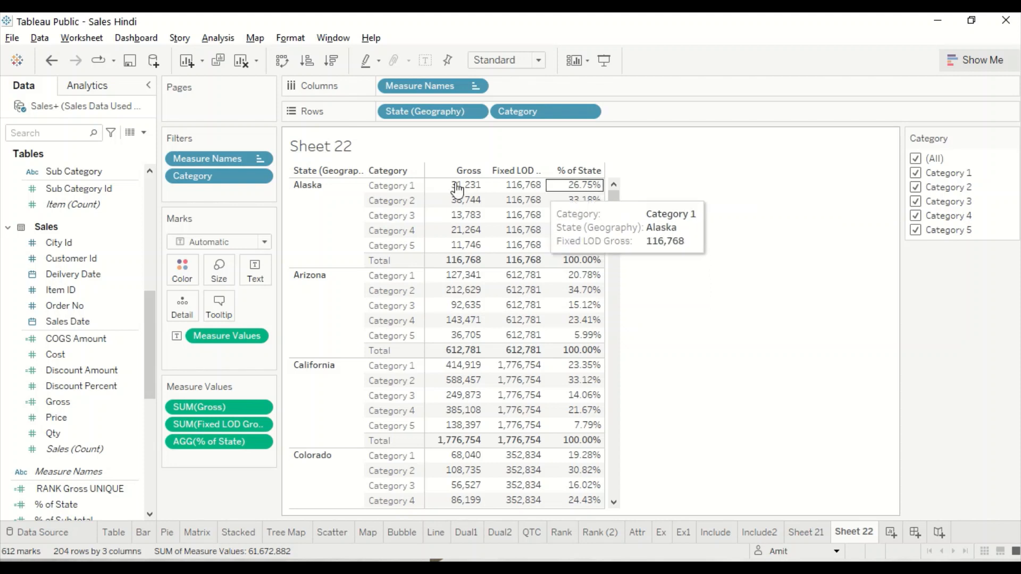
Step: Replace Category with City (Geography) after State (Geography) in the rows and review each city's % of State
scroll(84, 228, "up", 5)
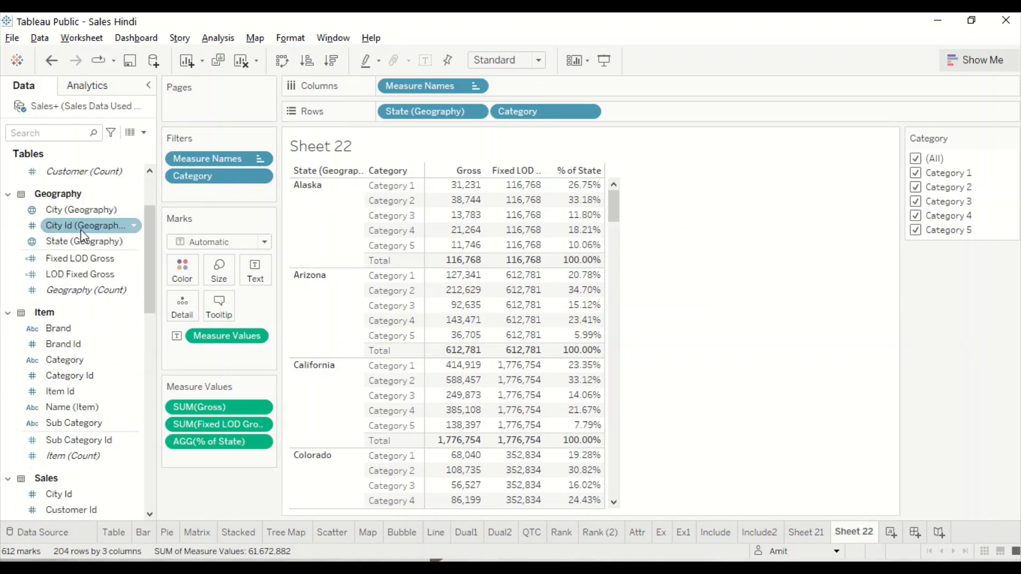
scroll(72, 240, "down", 5)
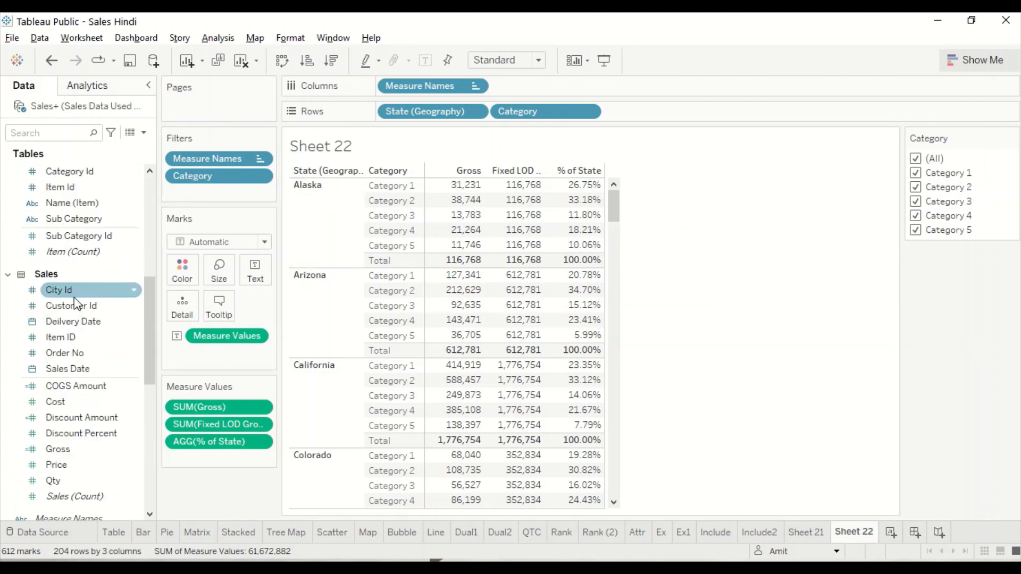
scroll(75, 301, "up", 5)
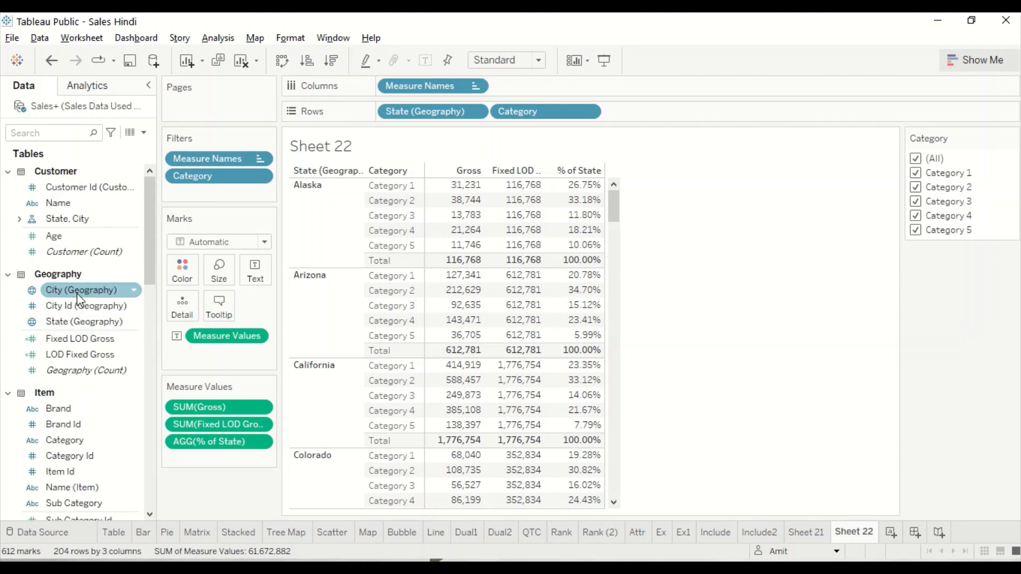
mouse_move(80, 290)
left_mouse_down()
mouse_move(361, 182)
mouse_move(481, 121)
mouse_move(534, 121)
left_mouse_up()
left_click_drag(635, 113, 61, 250)
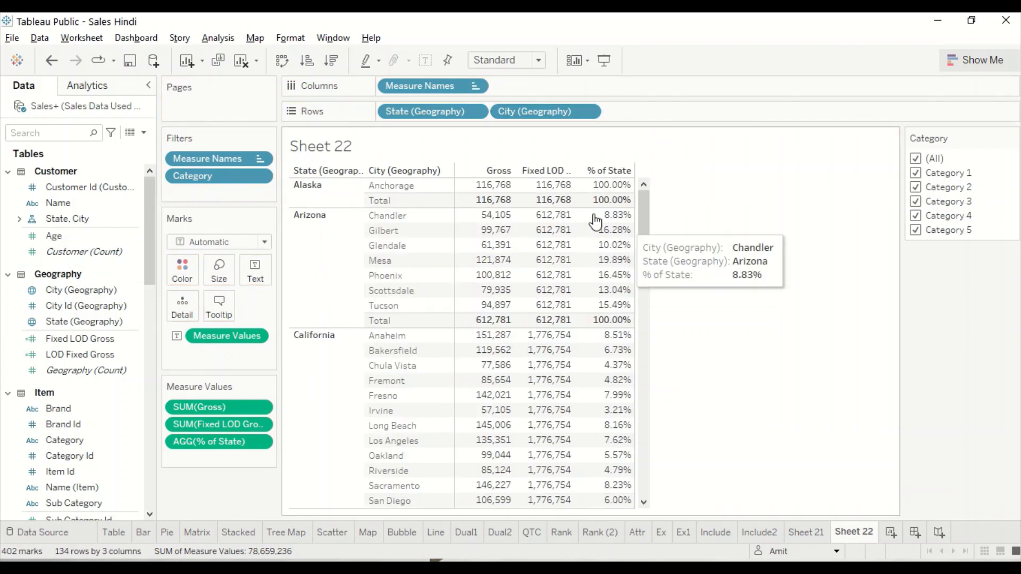
scroll(618, 303, "down", 5)
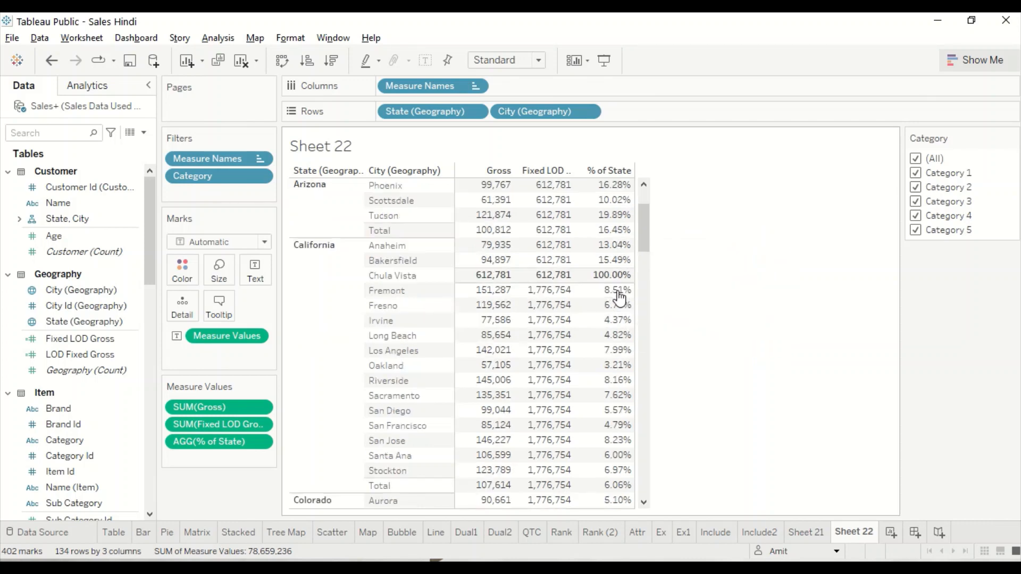
scroll(616, 306, "up", 4)
scroll(617, 305, "up", 1)
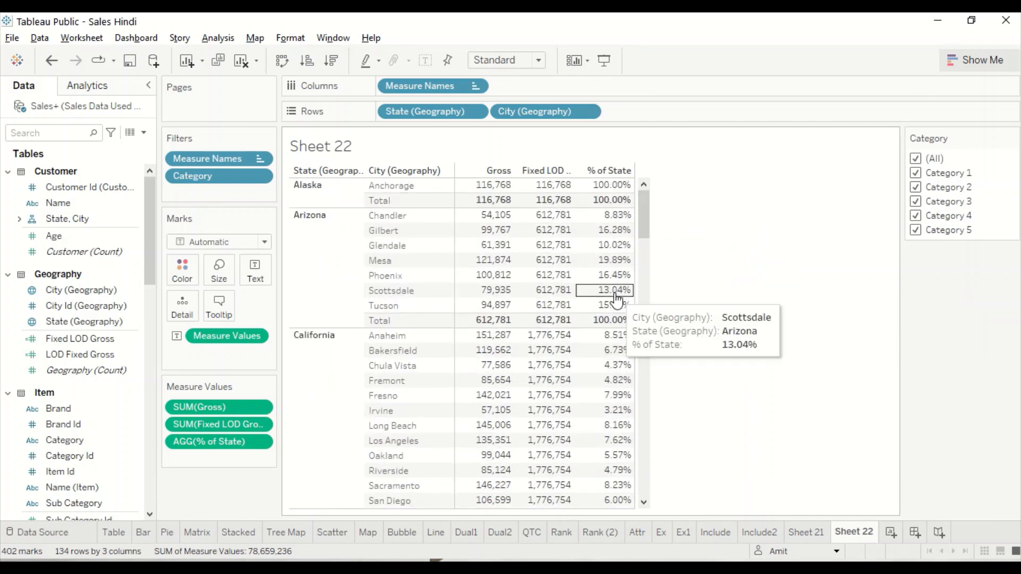